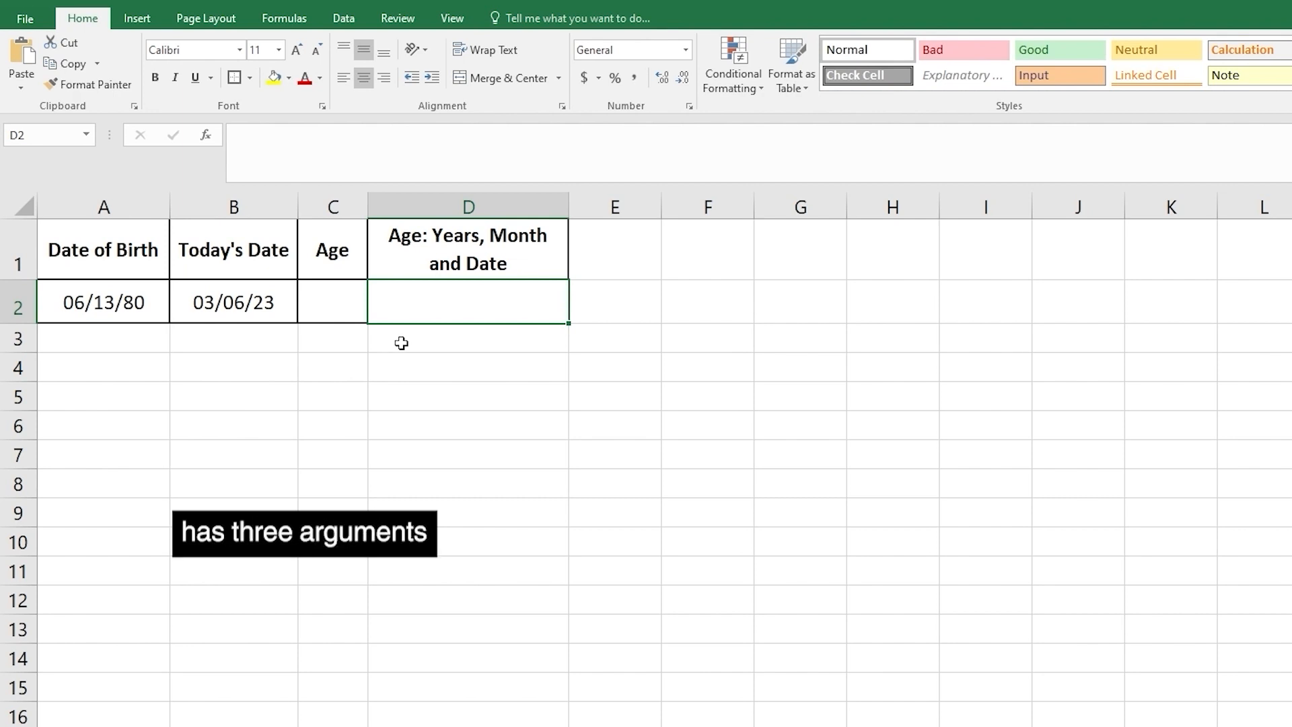
Step: Enter =DATEDIF(A2,B2,"y") in cell C2 to calculate the age in years
click(157, 318)
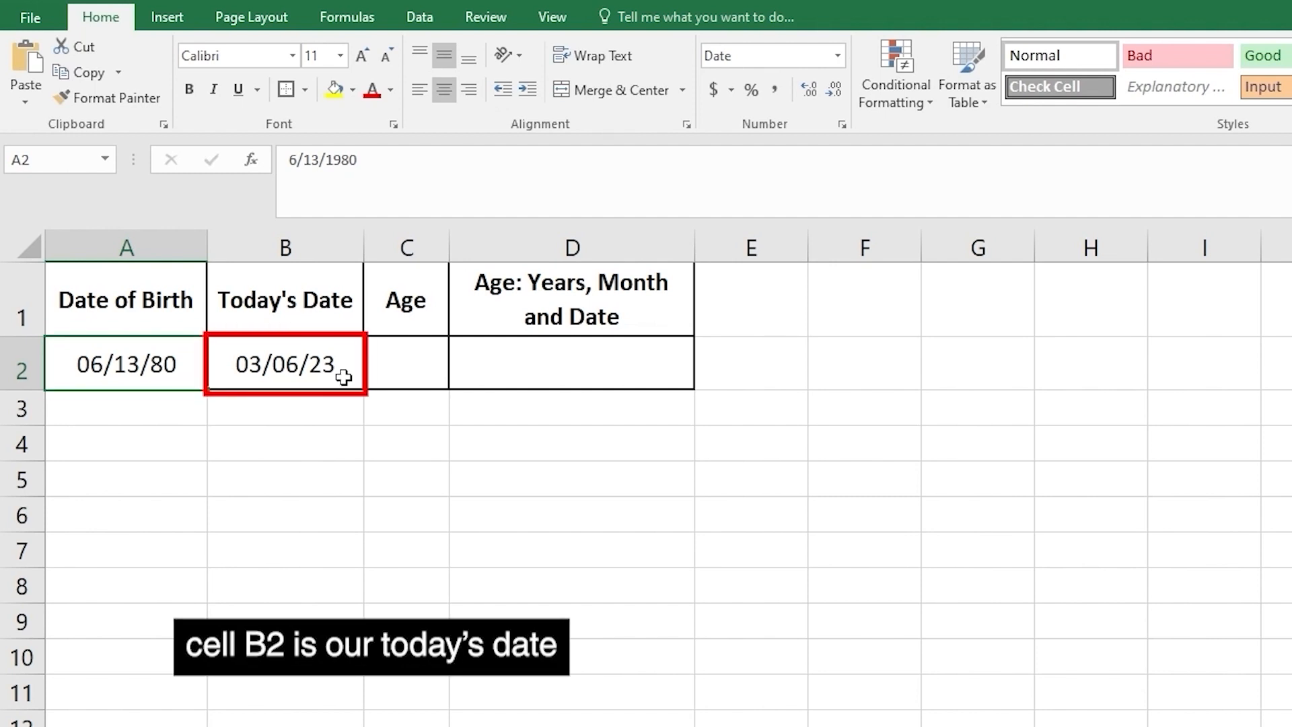
click(415, 372)
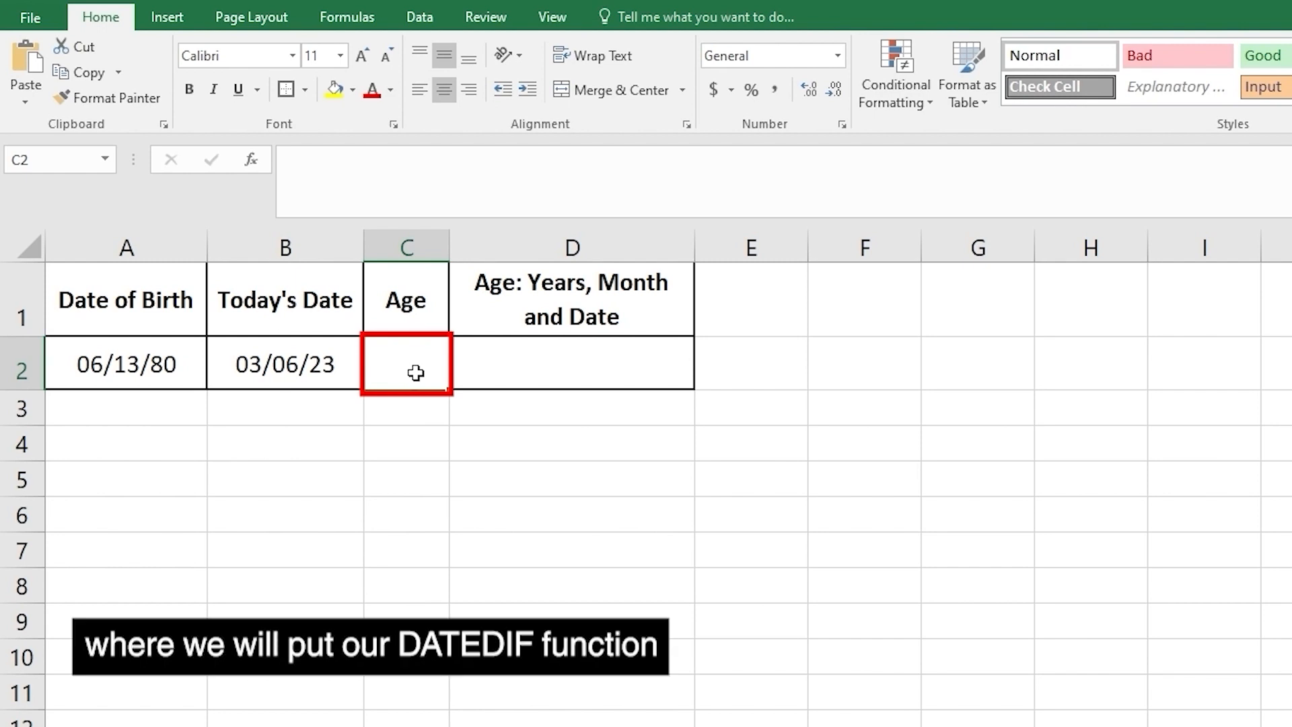
text(=DAT)
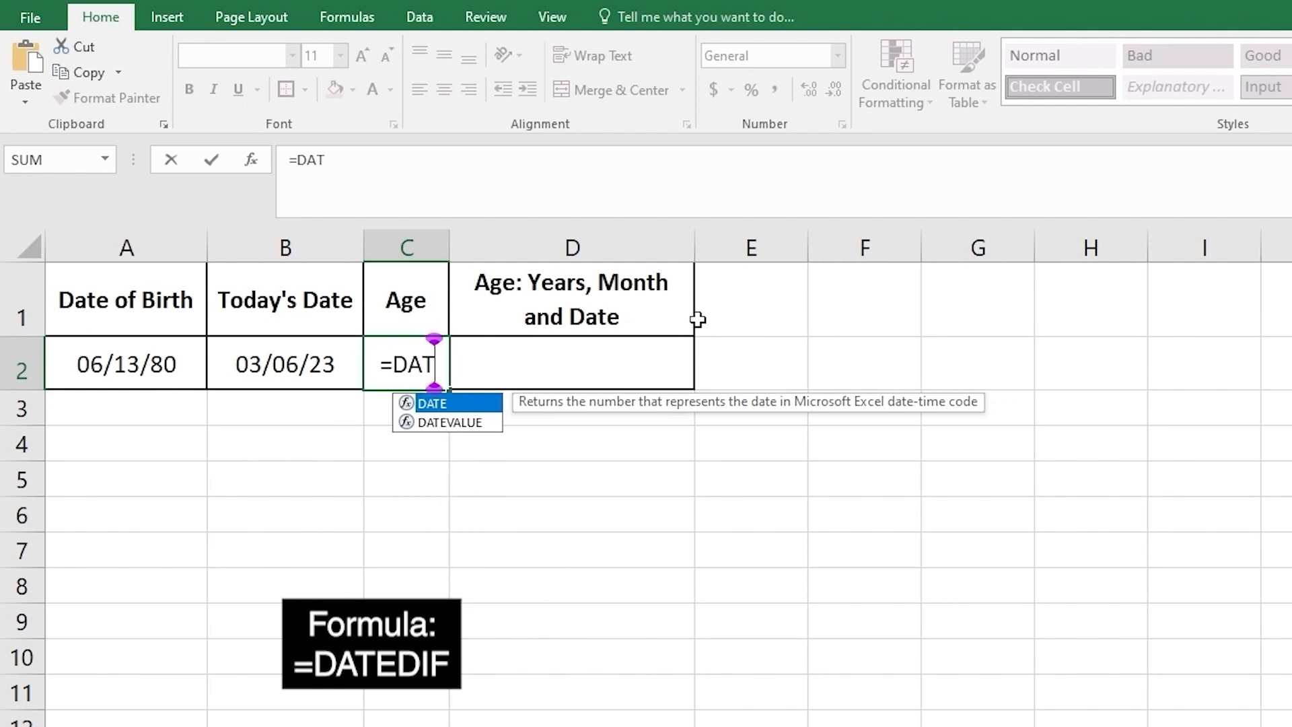
text(EDIF)
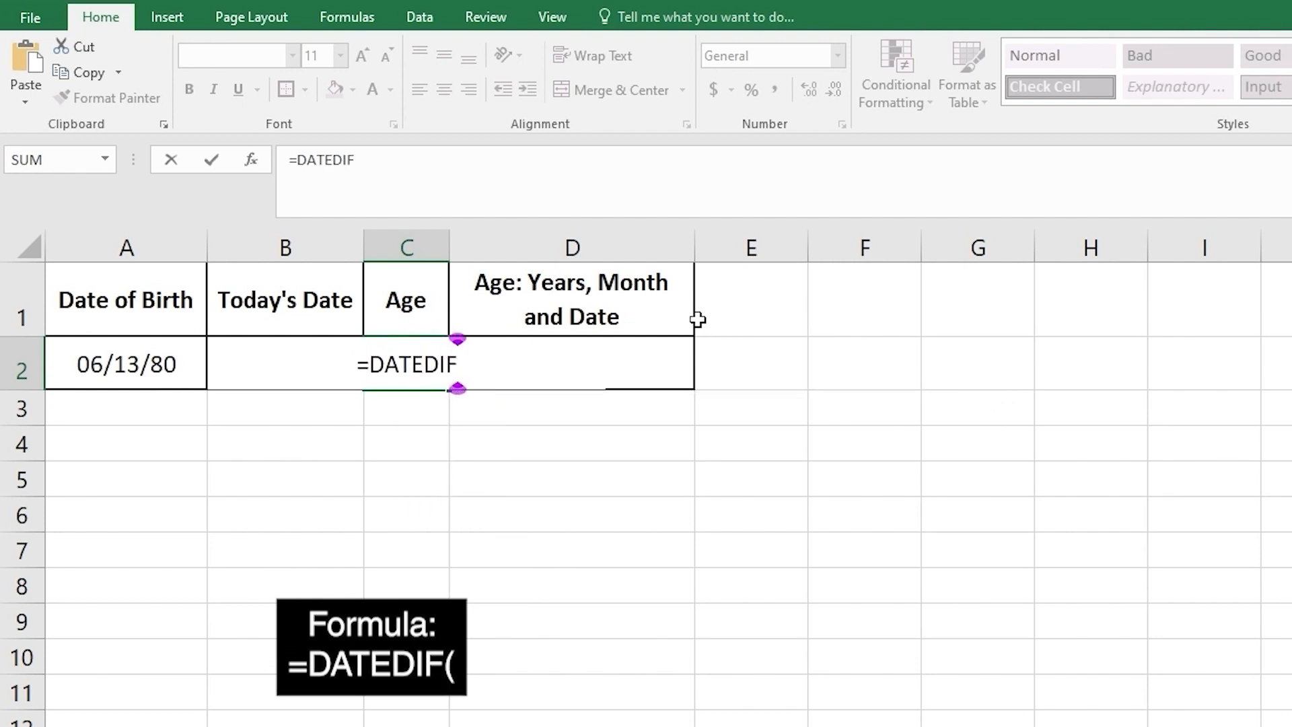
text(()
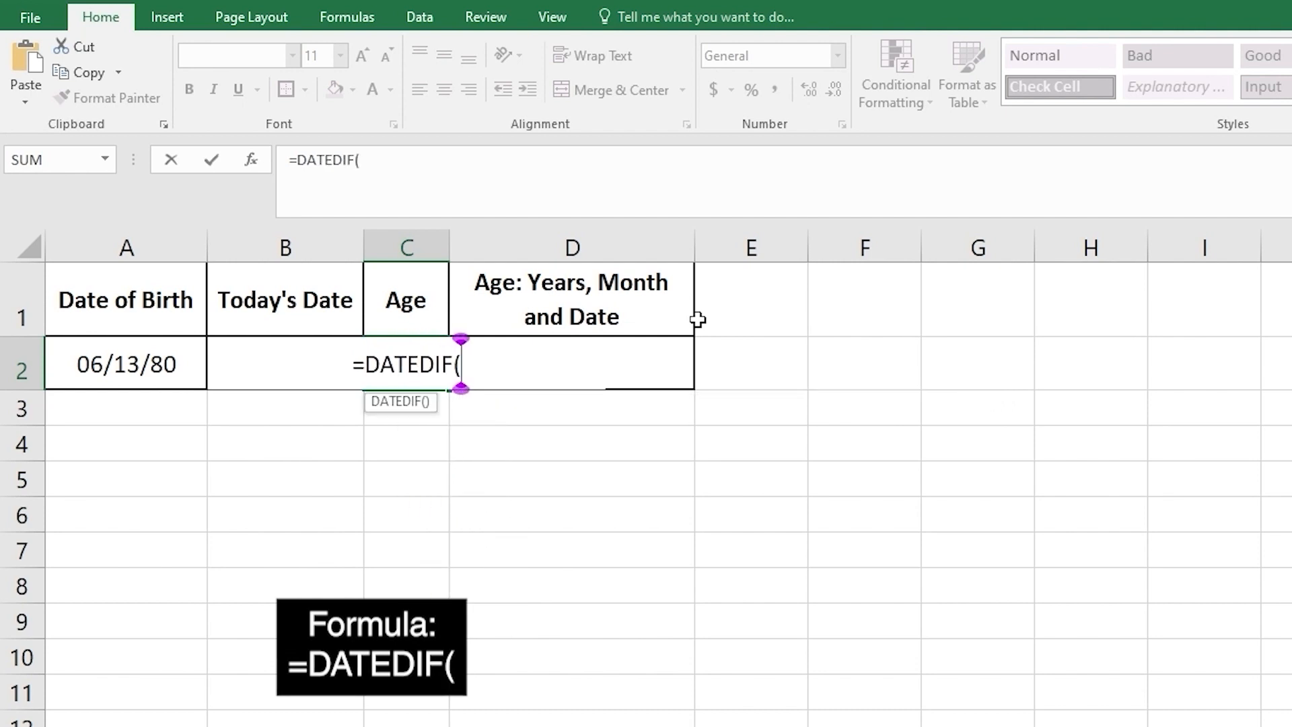
click(133, 375)
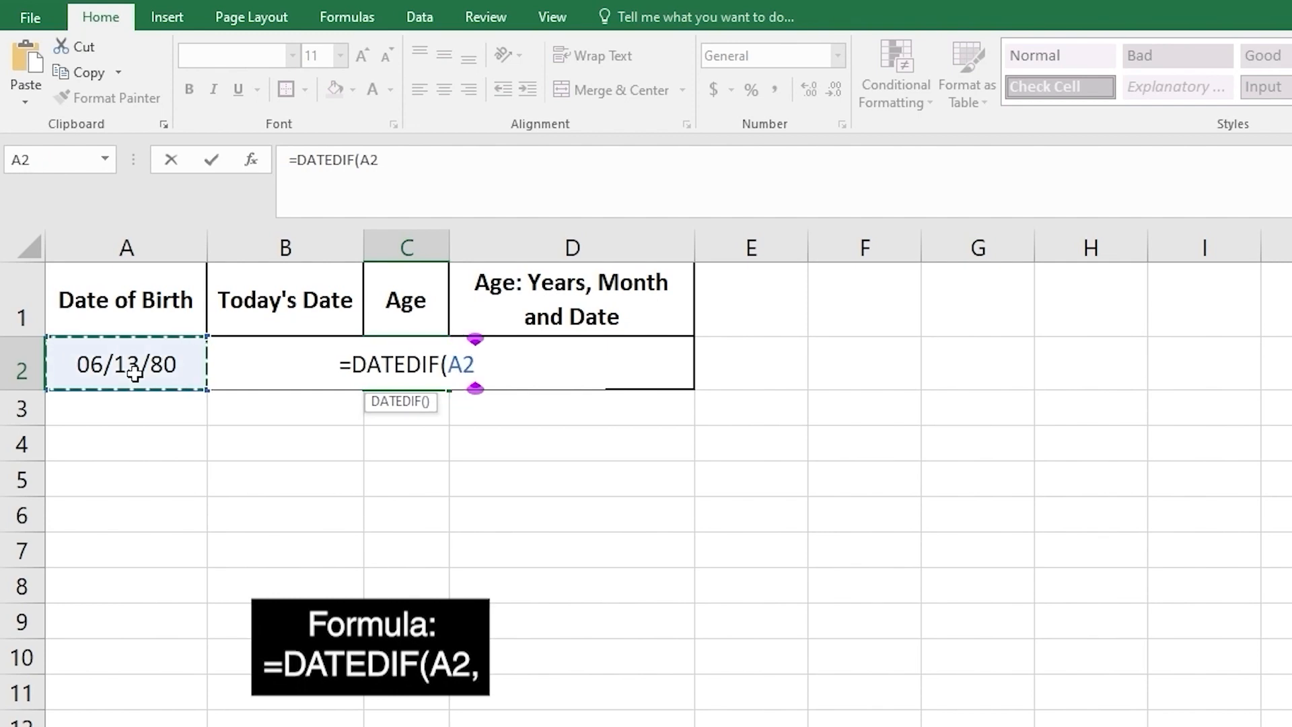
text(,)
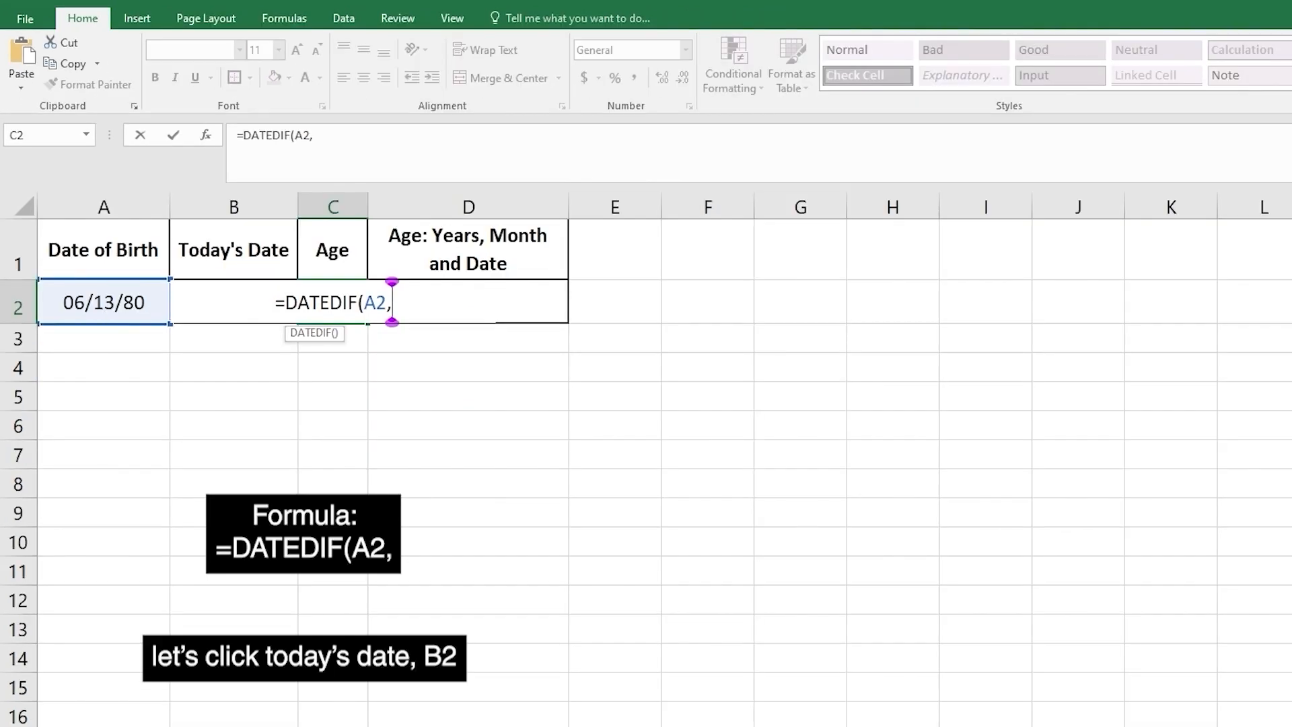
click(253, 304)
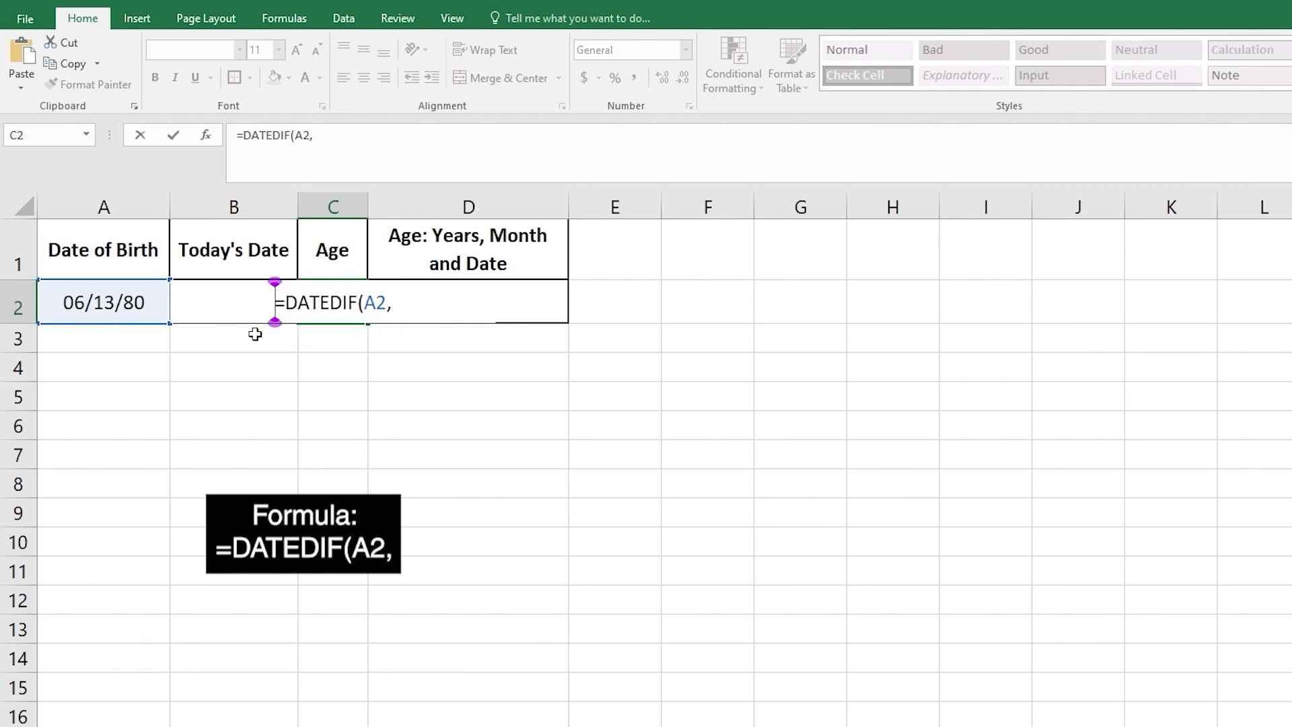
click(393, 302)
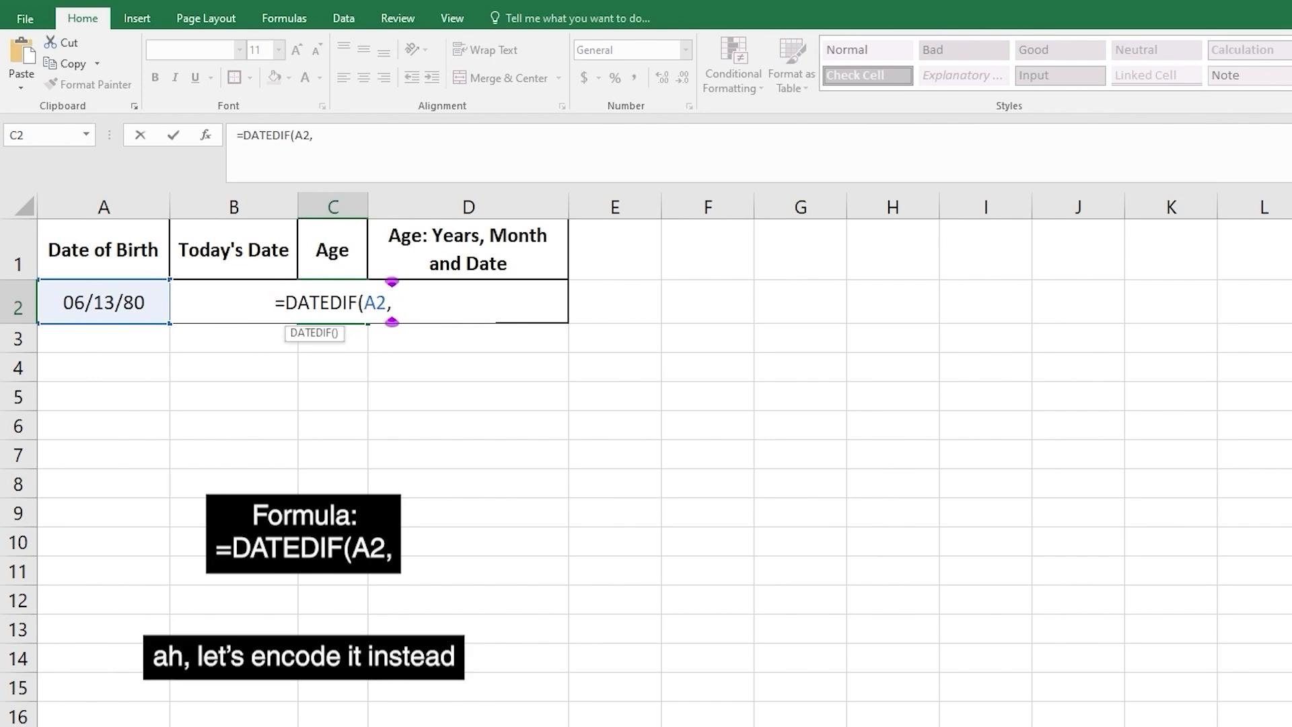
text(B2)
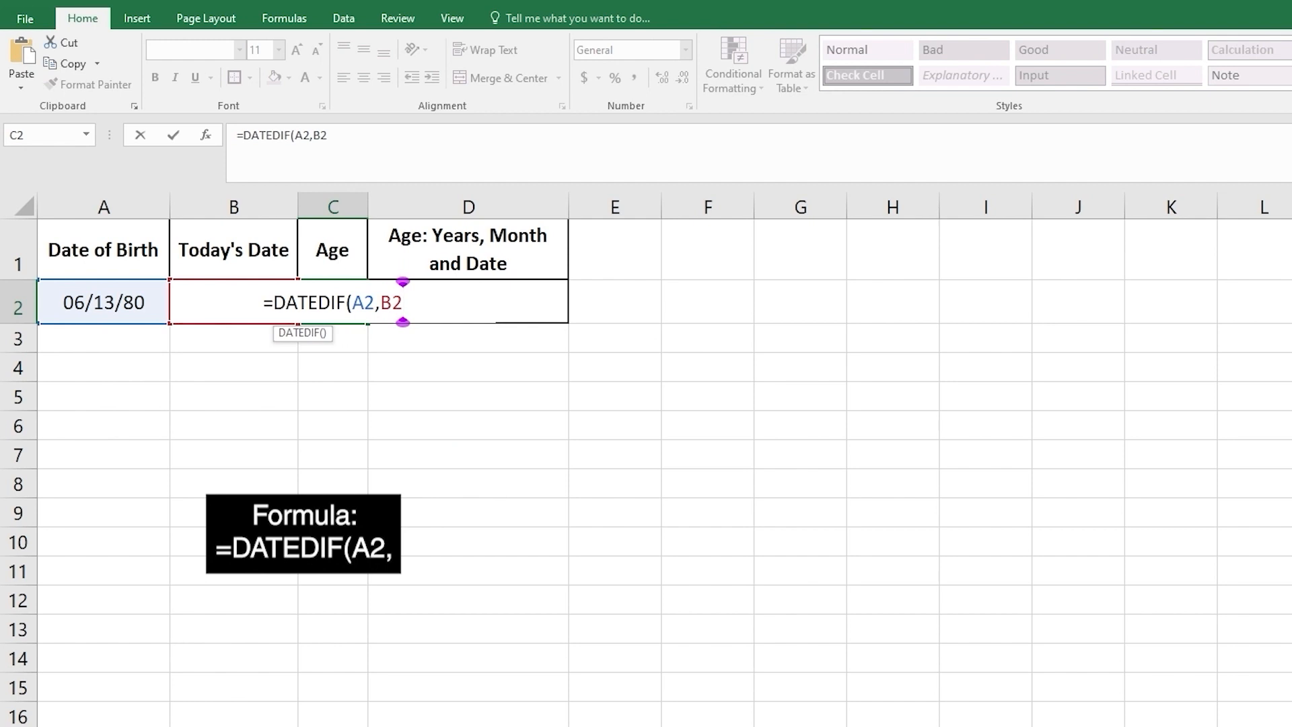
text(,")
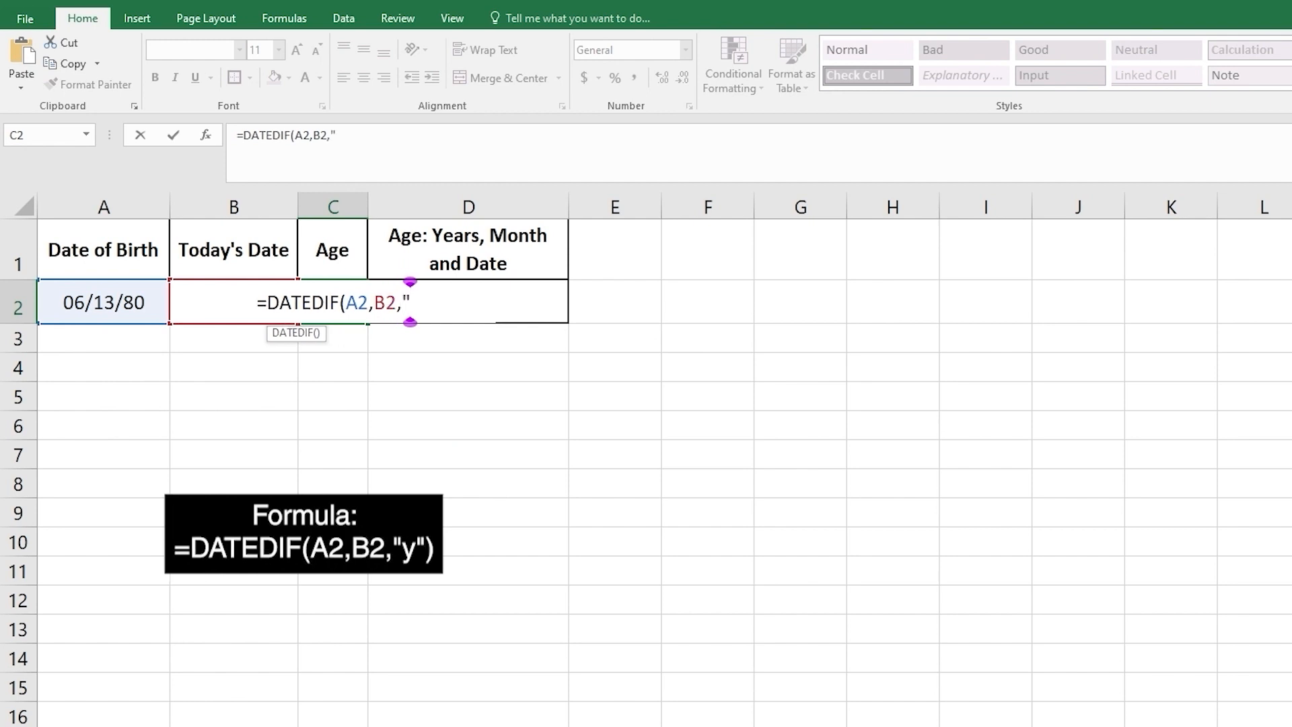
text(y")
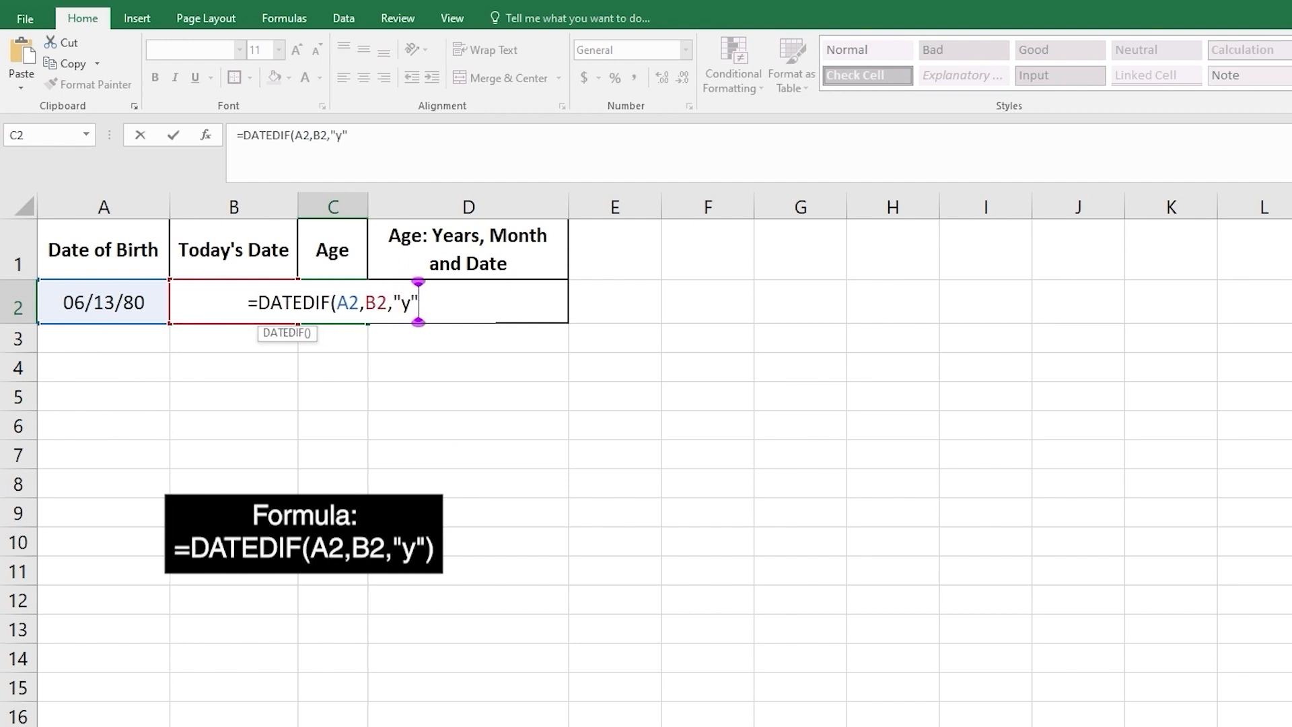
text())
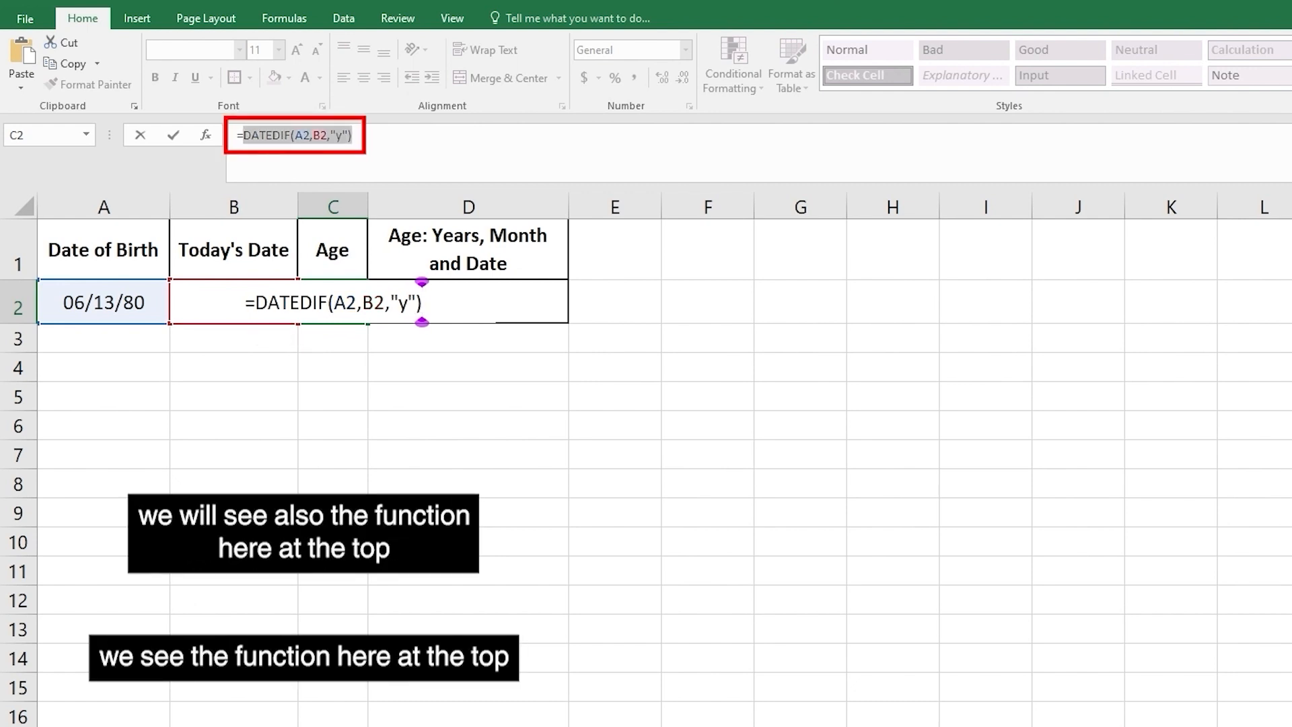
key(Return)
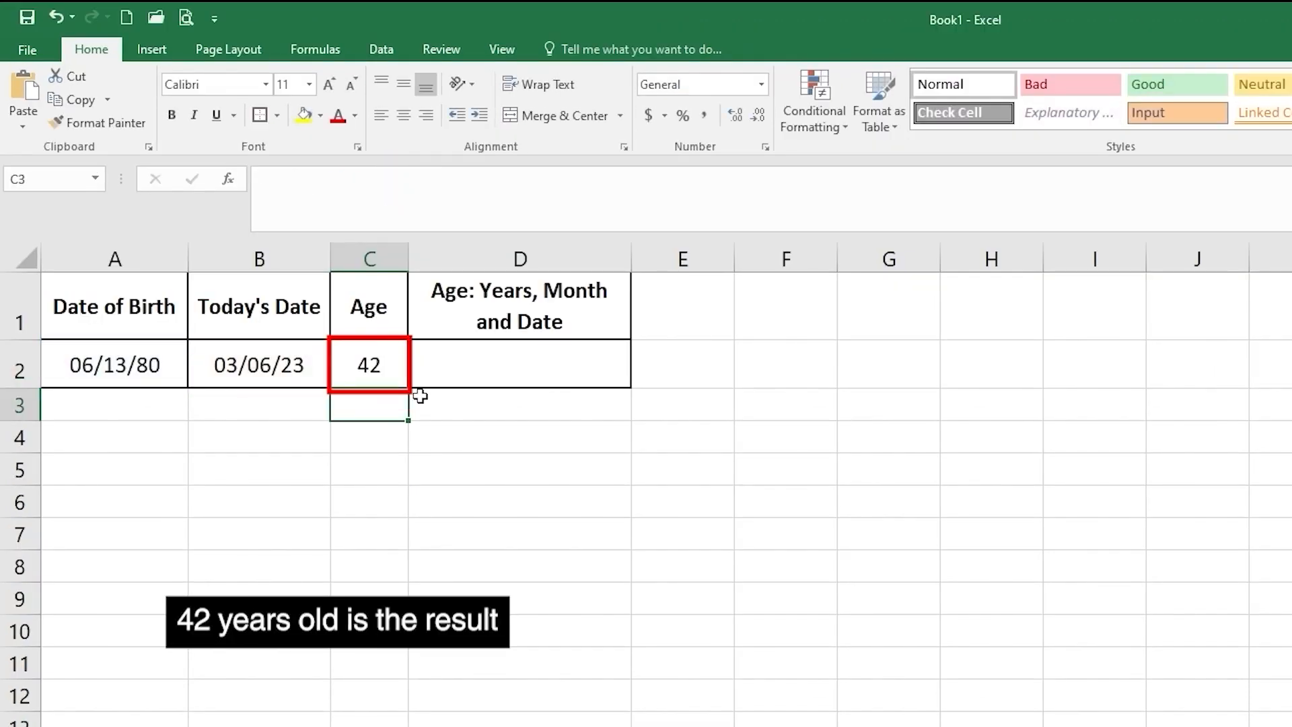
Step: Begin the formula in cell D2 with =DATEDIF(A2,B2,"y") for the years part of the age
click(519, 317)
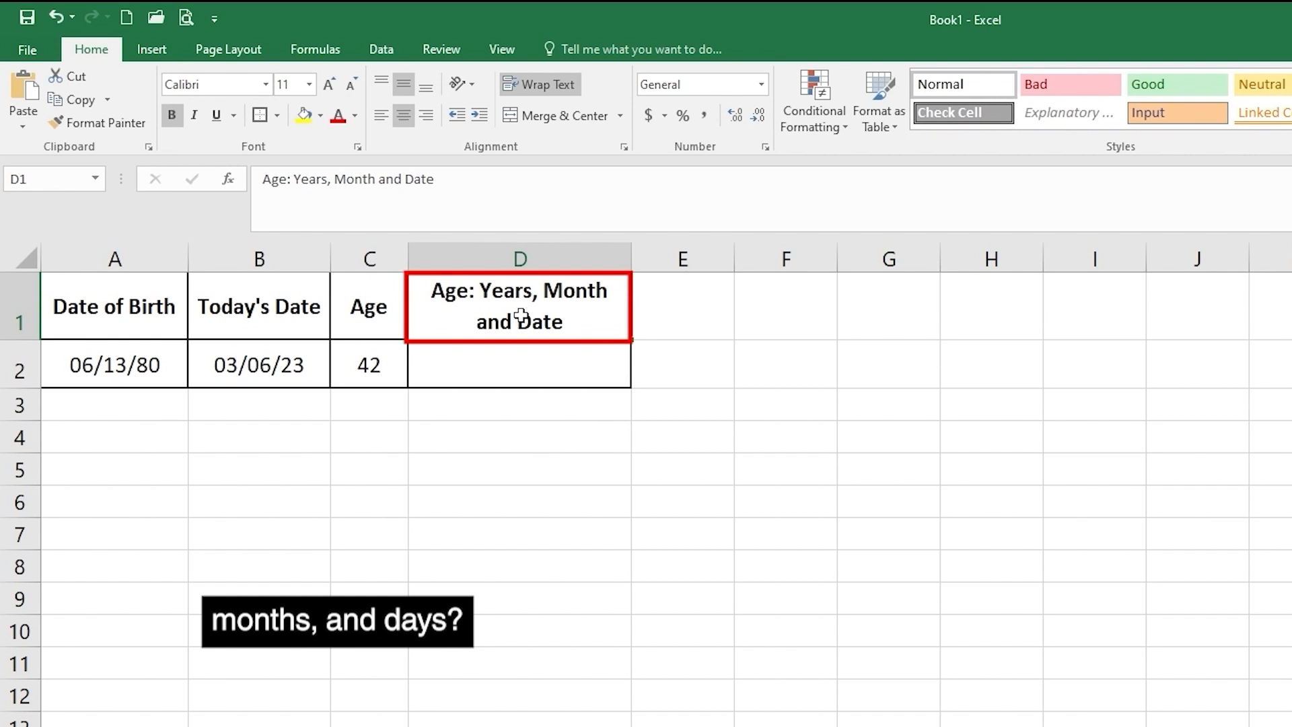
click(557, 367)
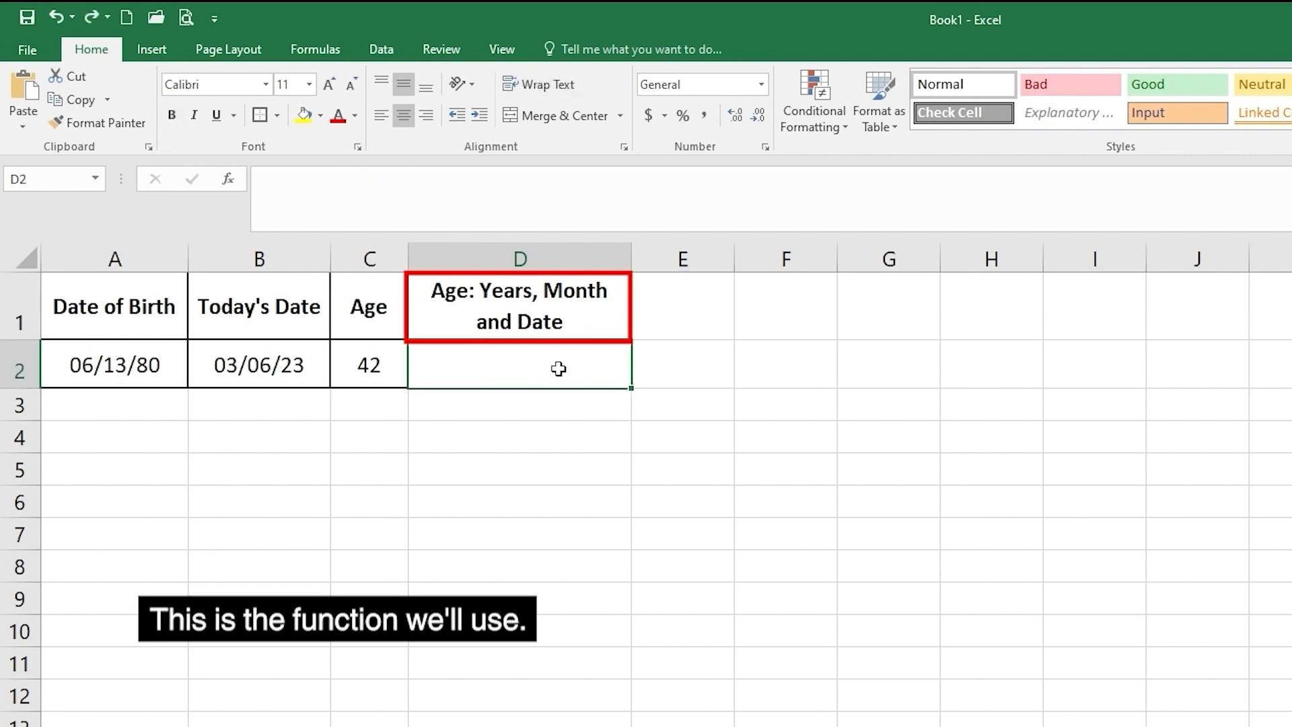
text(=)
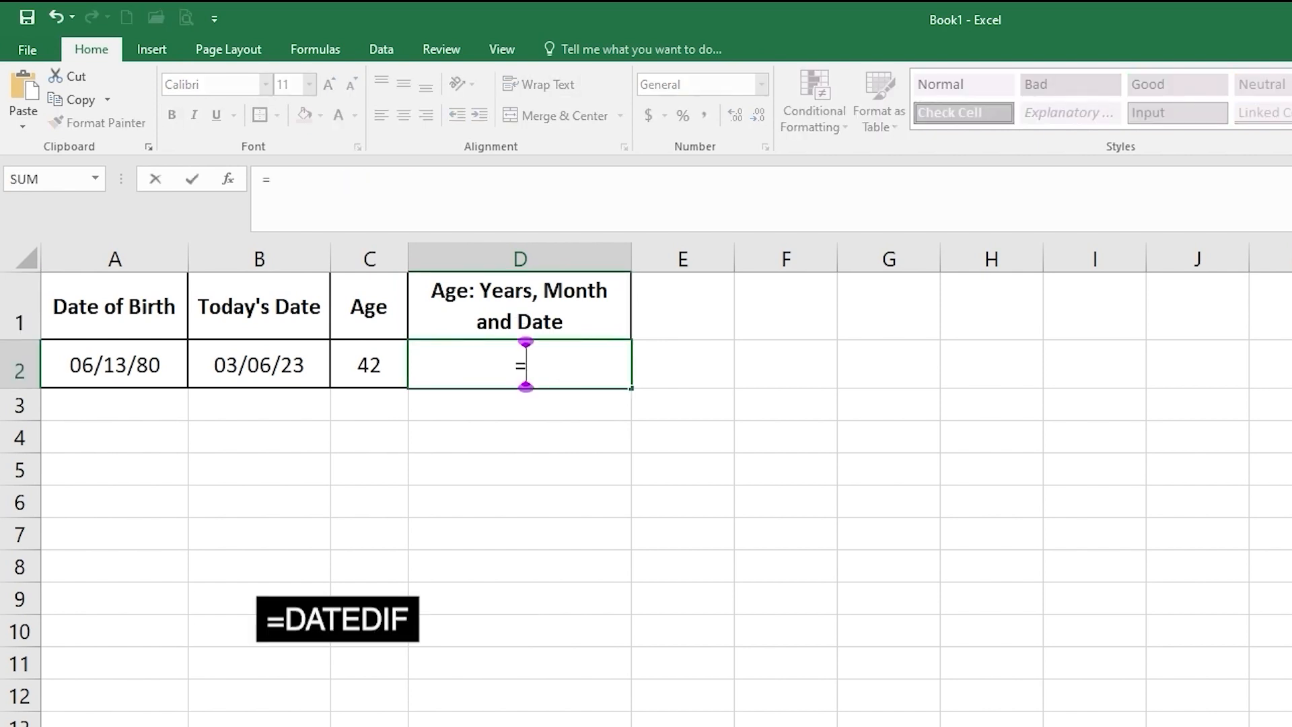
text(DATE)
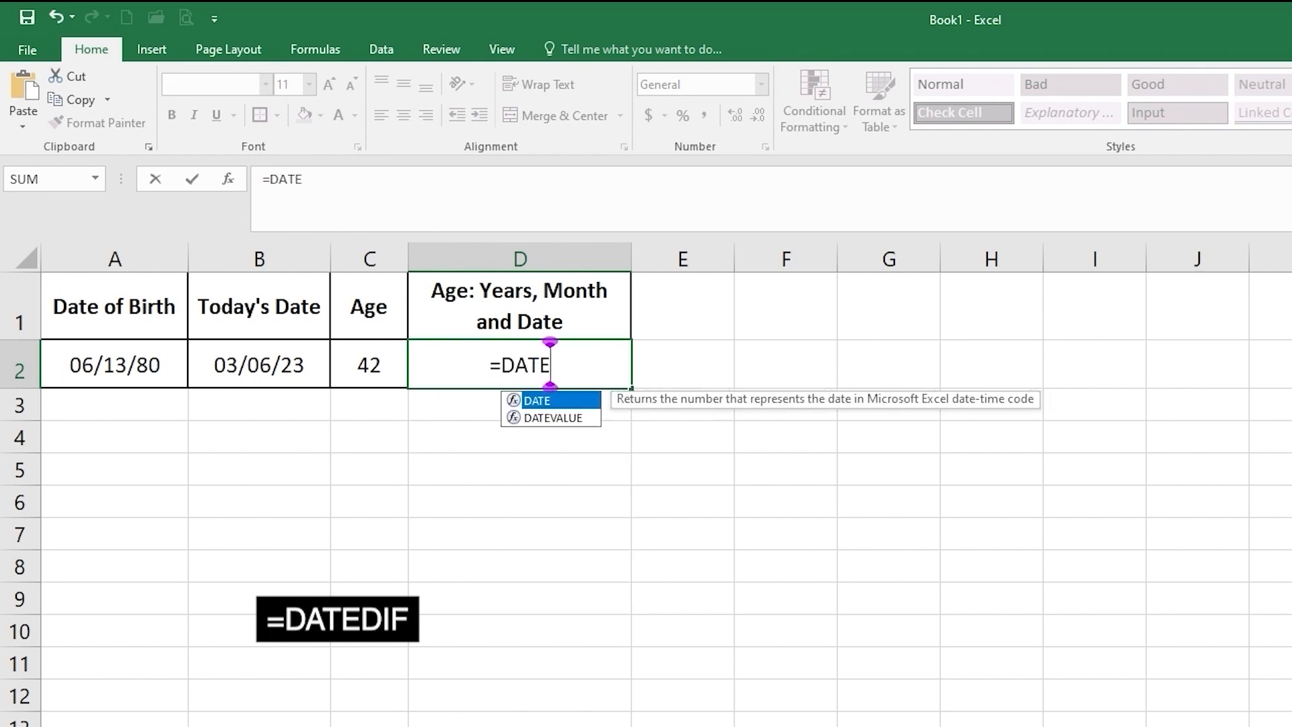
text(DIF()
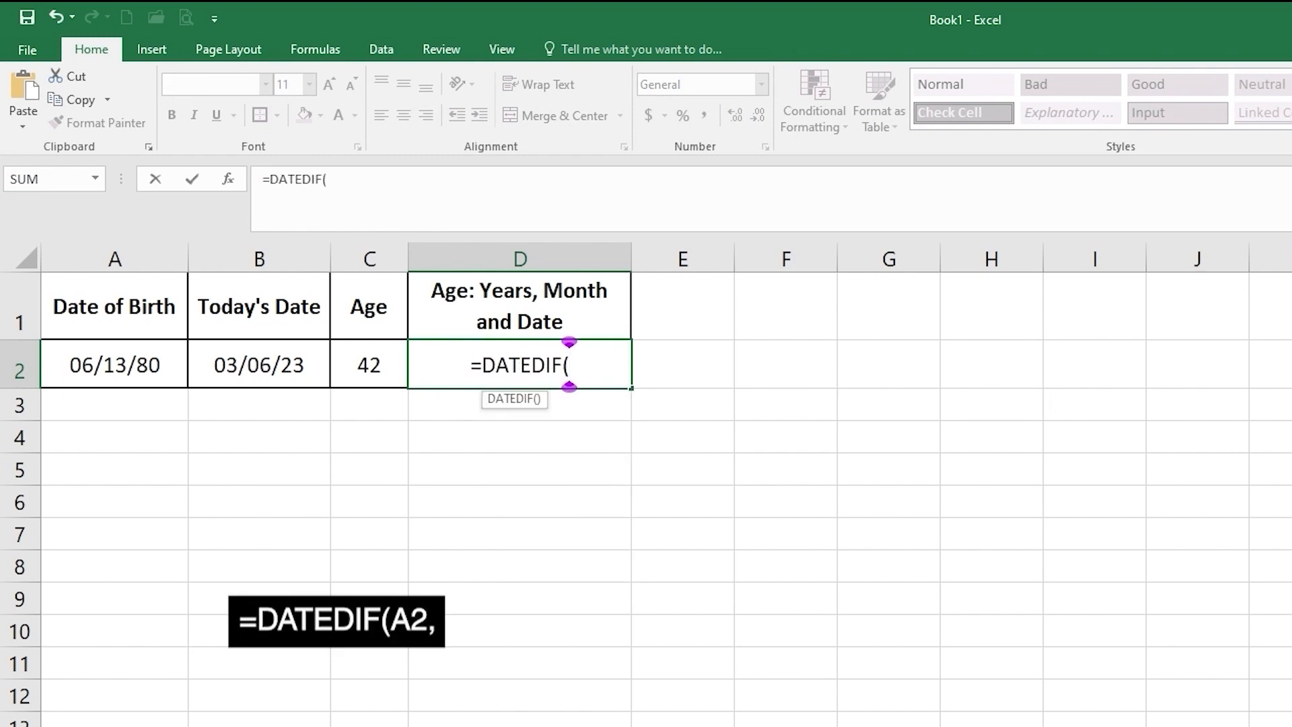
click(135, 375)
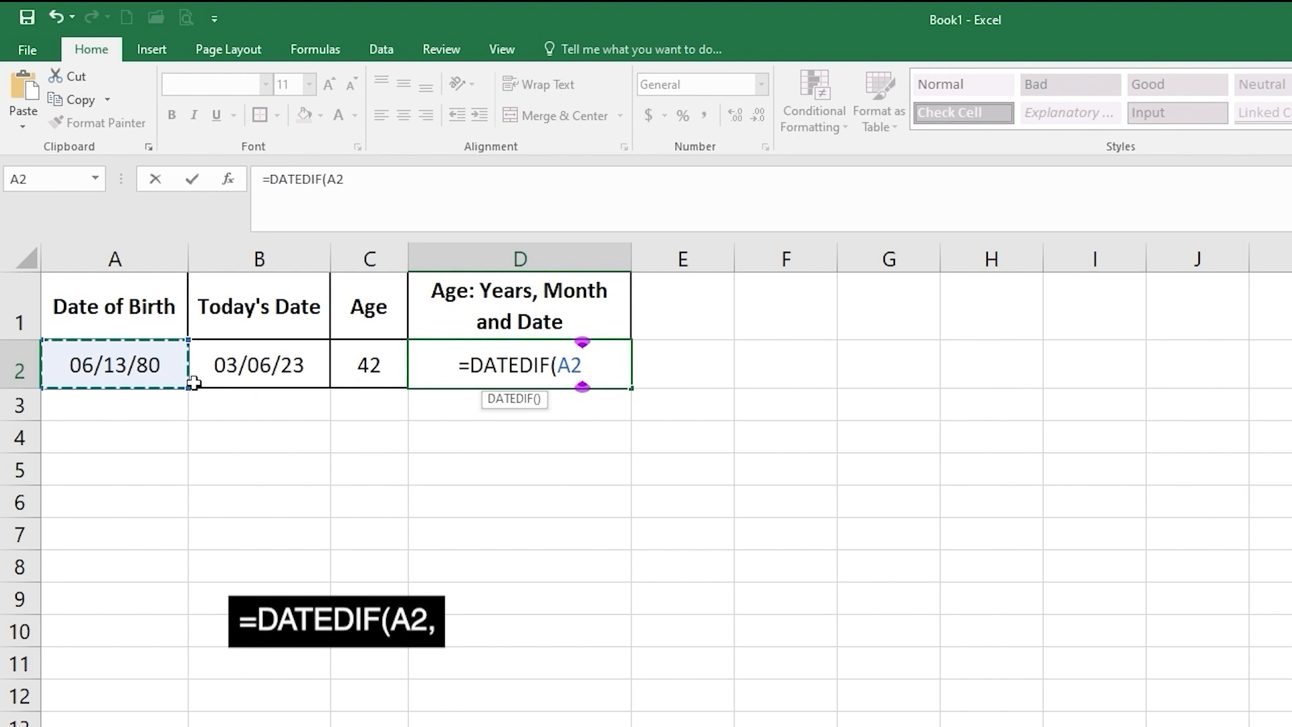
text(,)
click(257, 370)
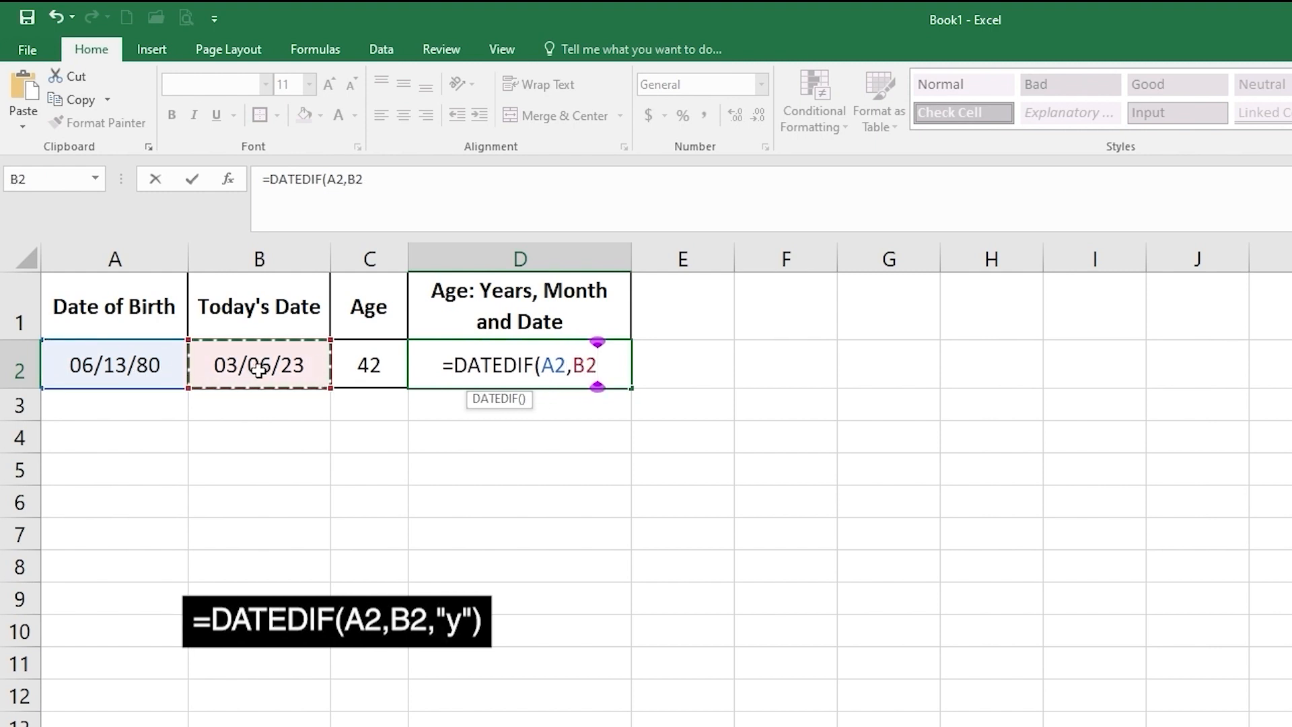
text(,)
text("y)
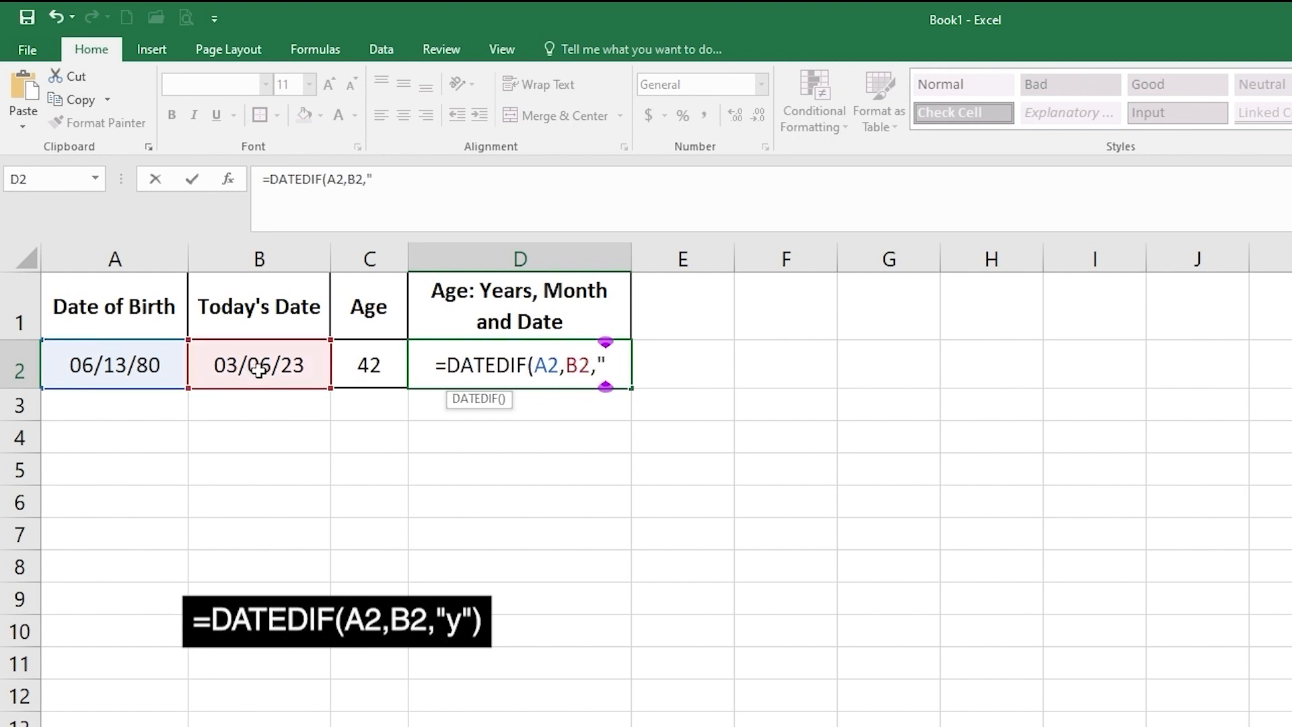
text("))
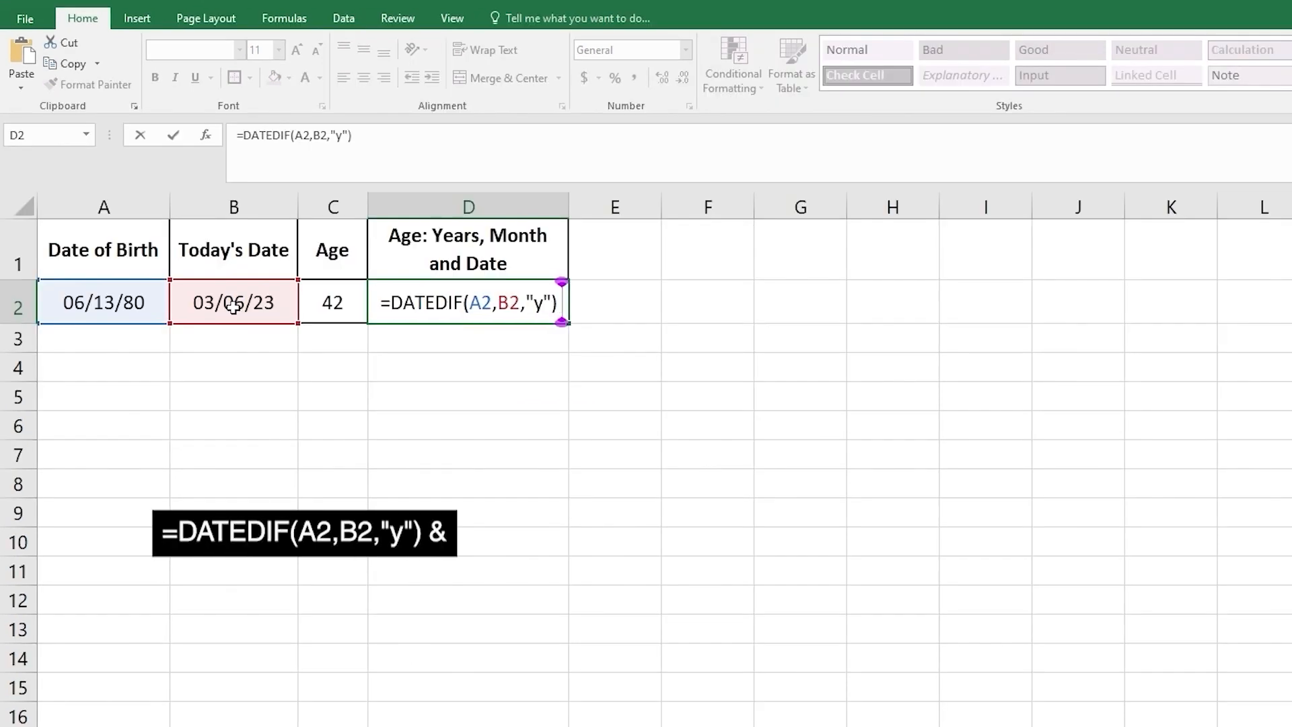
Step: Join the text label "y" to the years part of the D2 formula with the & operator
text( &)
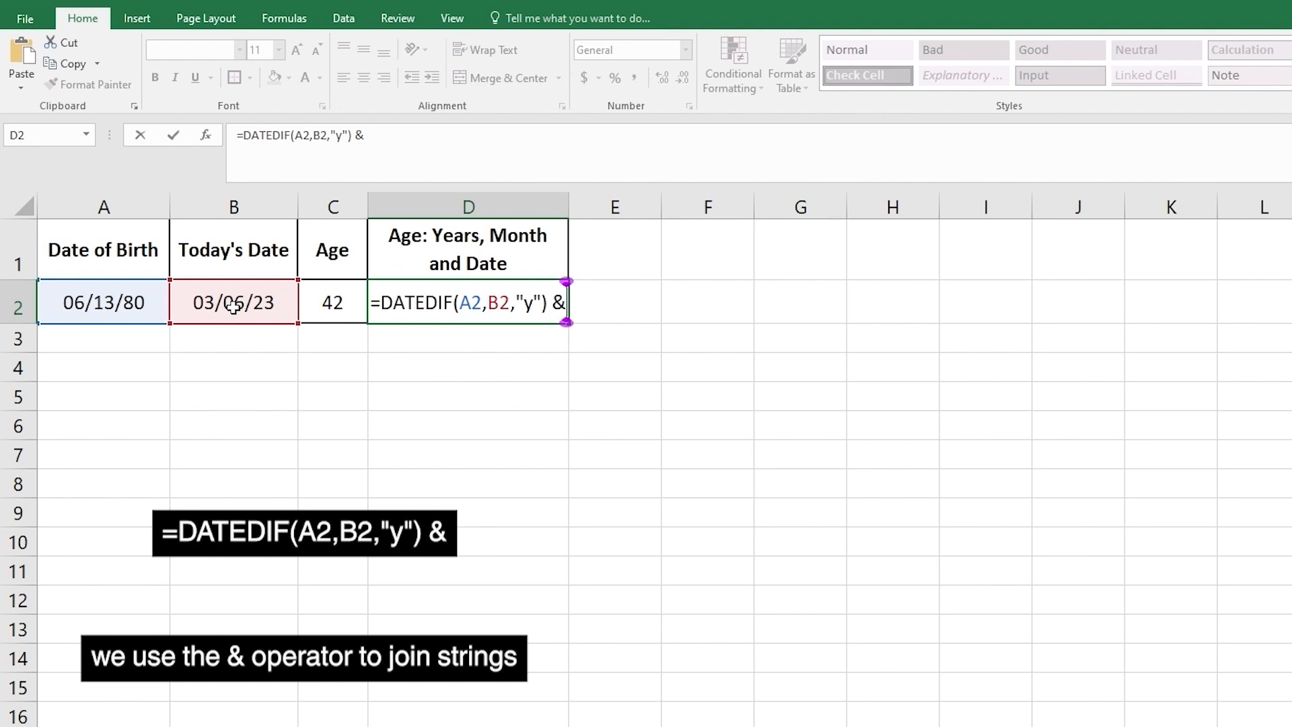
text( ")
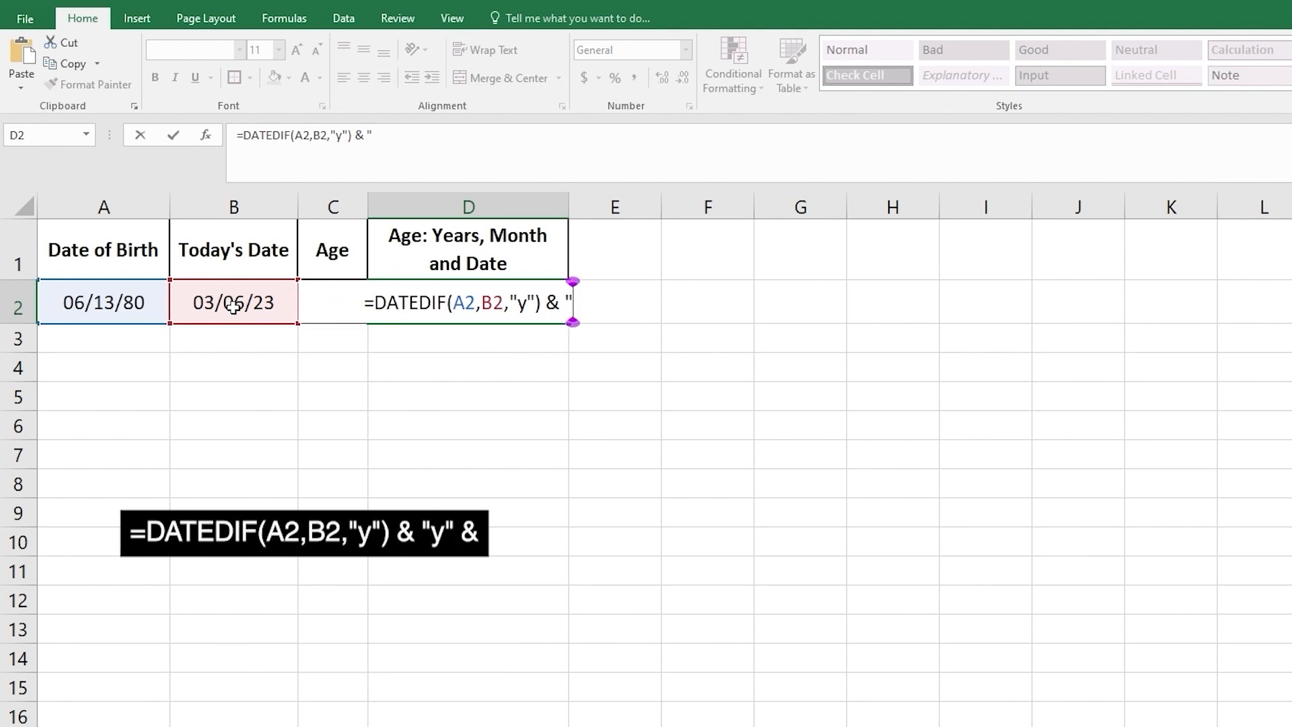
text(y")
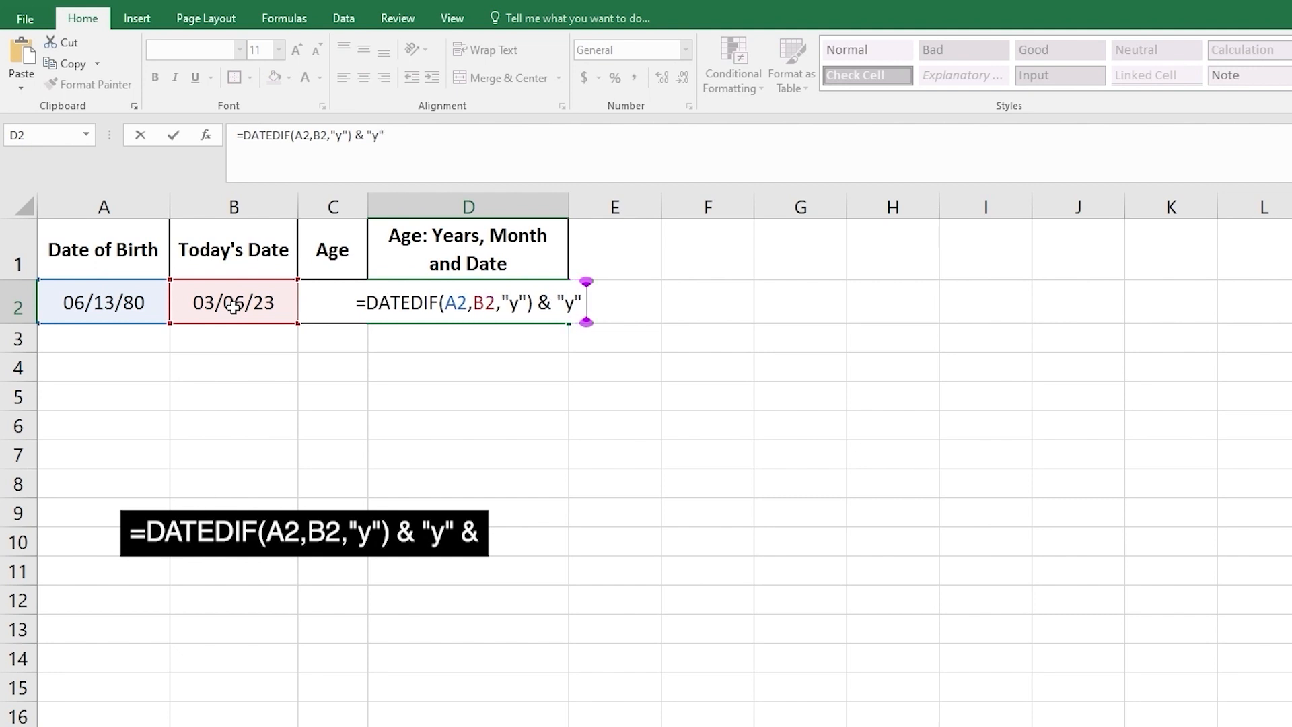
Step: Extend the D2 formula with & DATEDIF(A2,B2,"ym") for the remaining months
text( & DA)
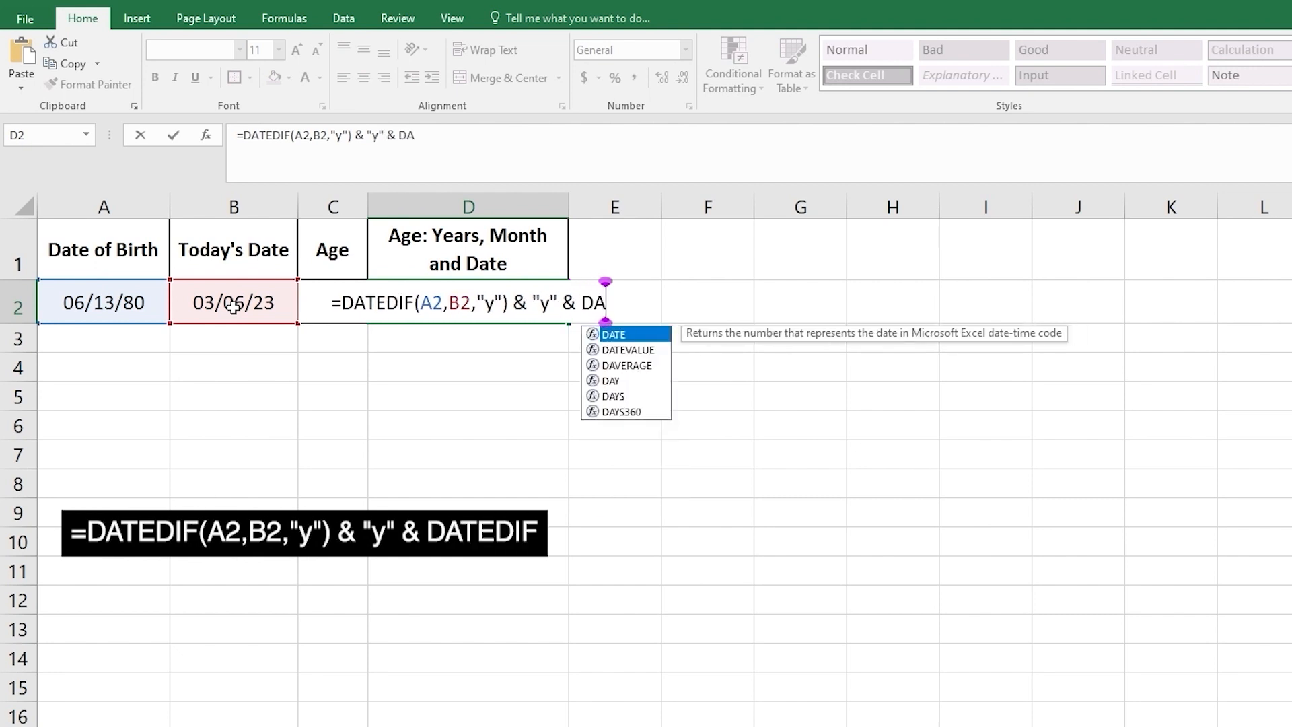
text(TEDIF)
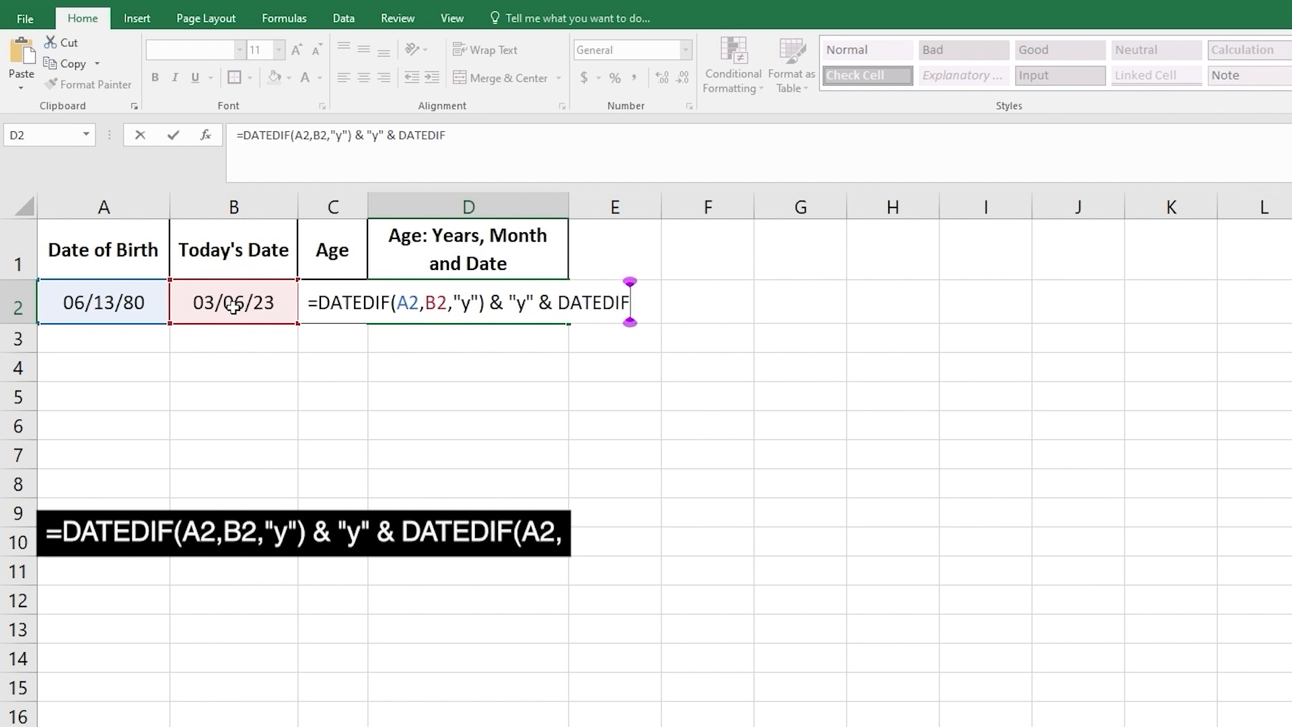
text(()
click(125, 304)
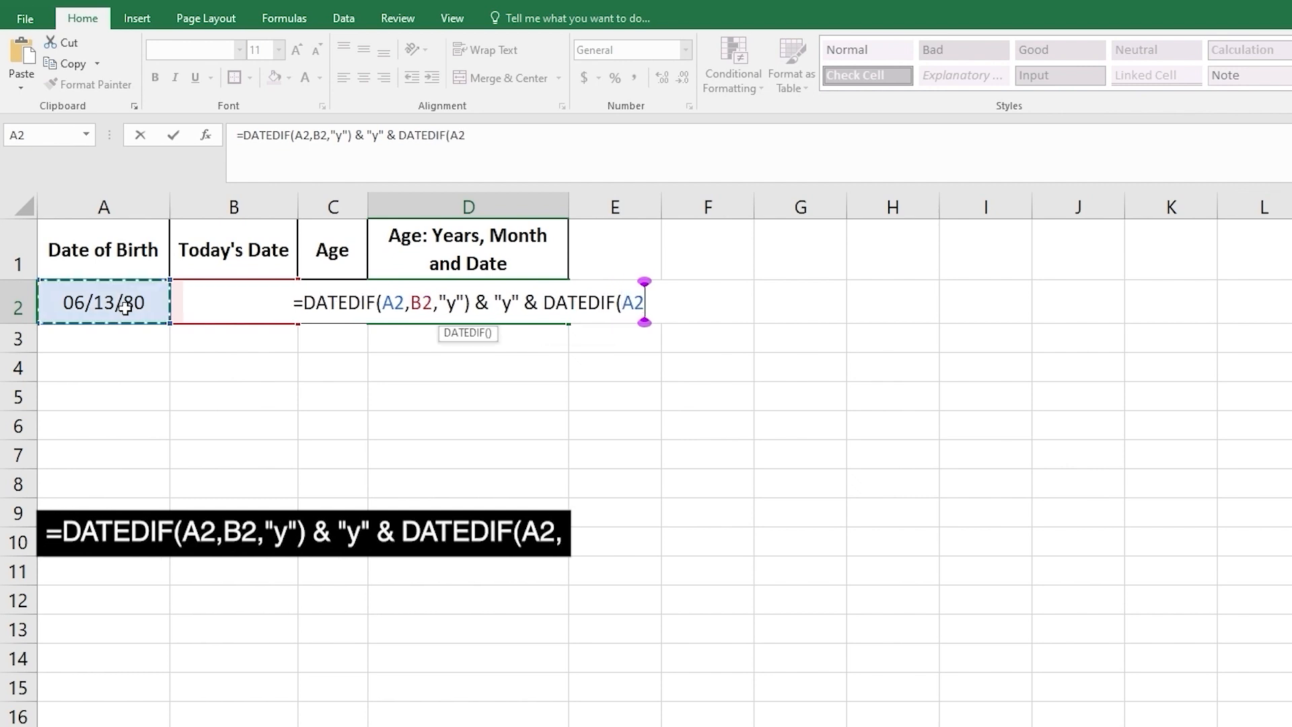
text(,)
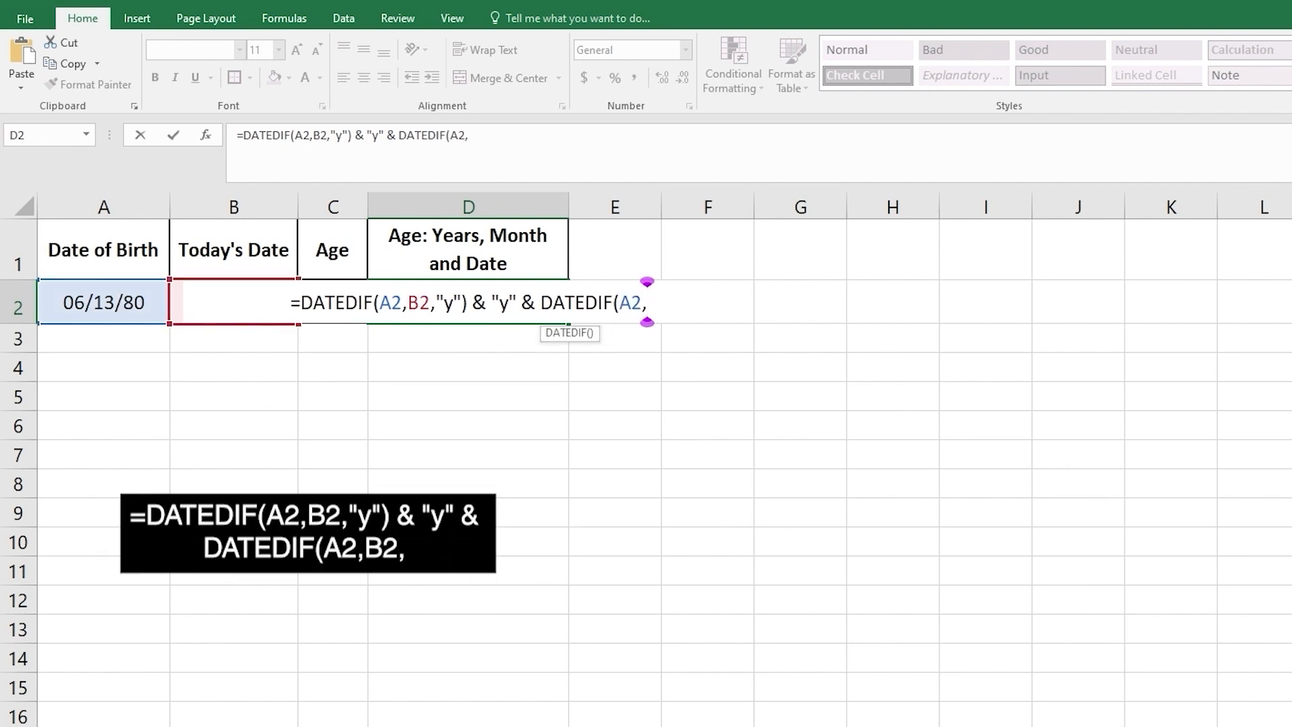
text(B2,)
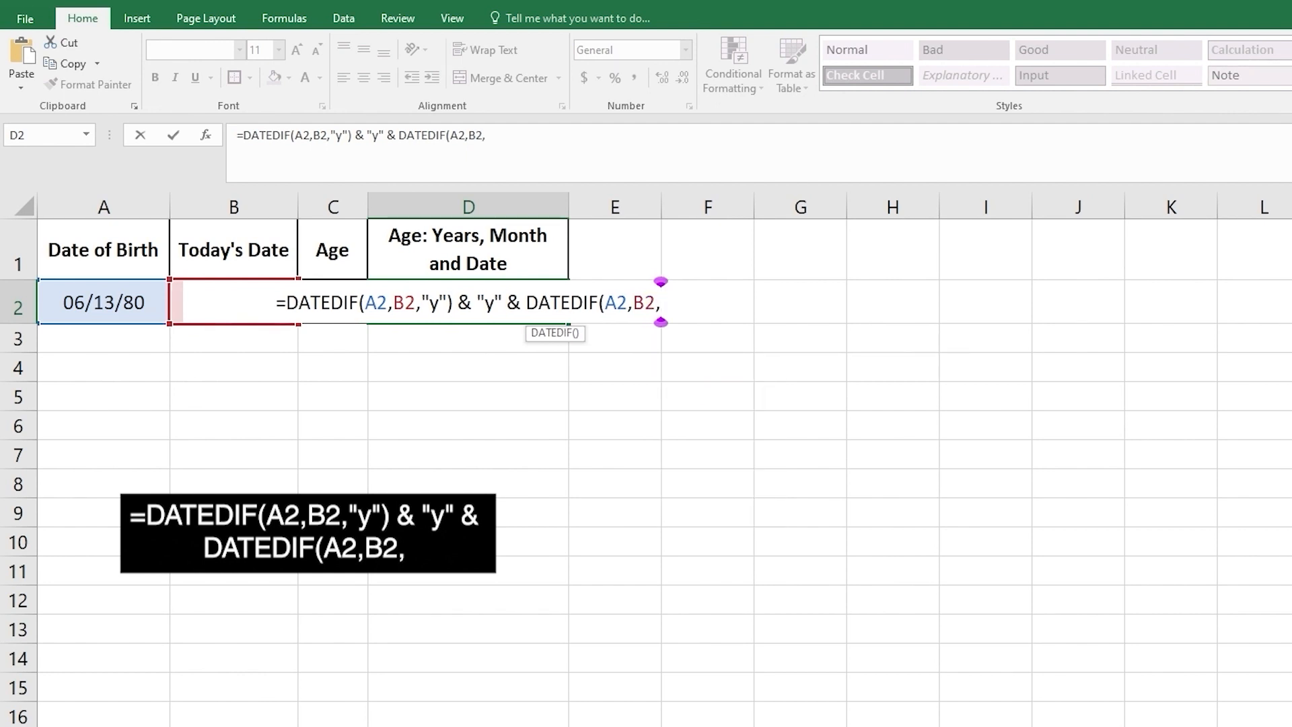
text("y)
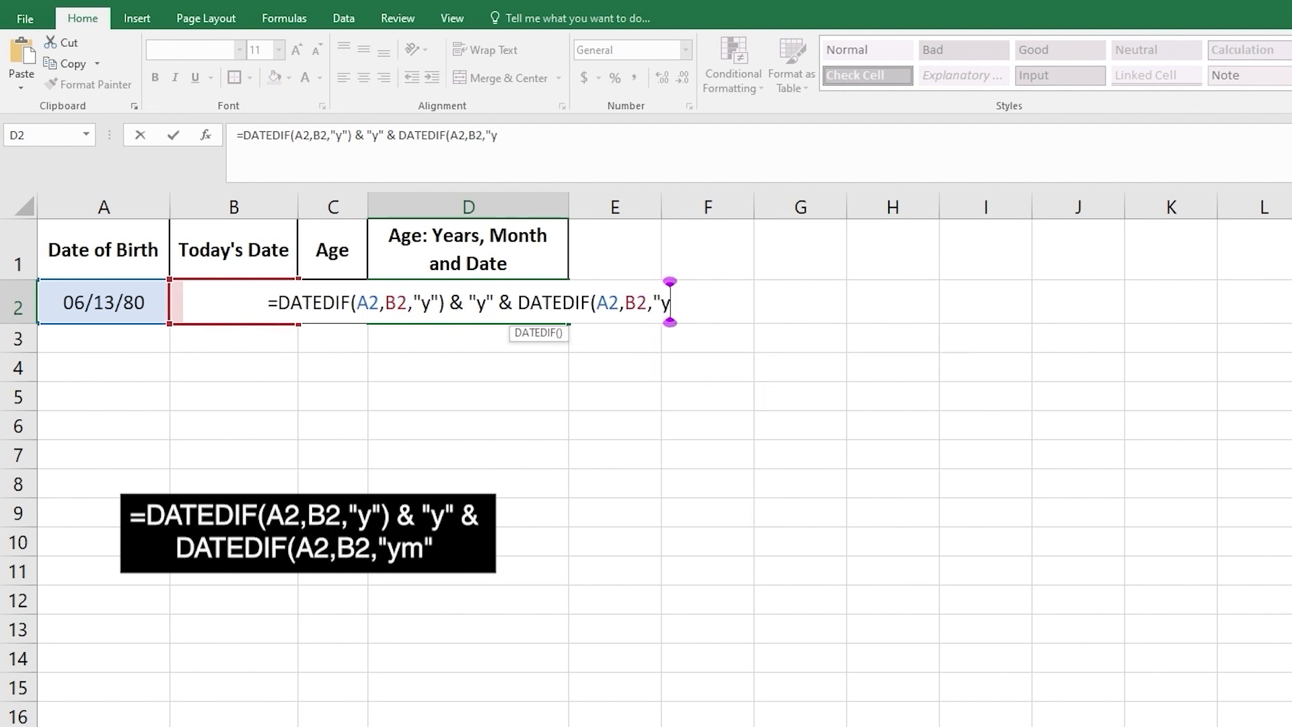
text(m")
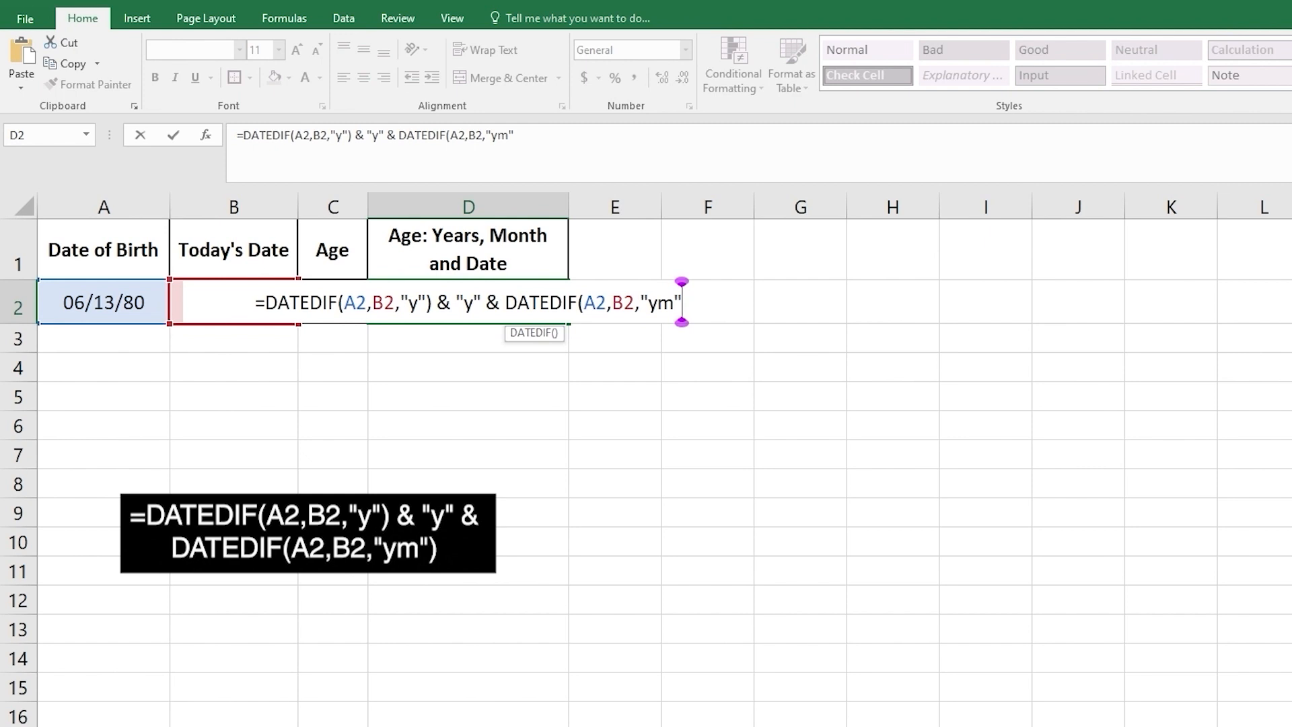
text())
double_click(658, 303)
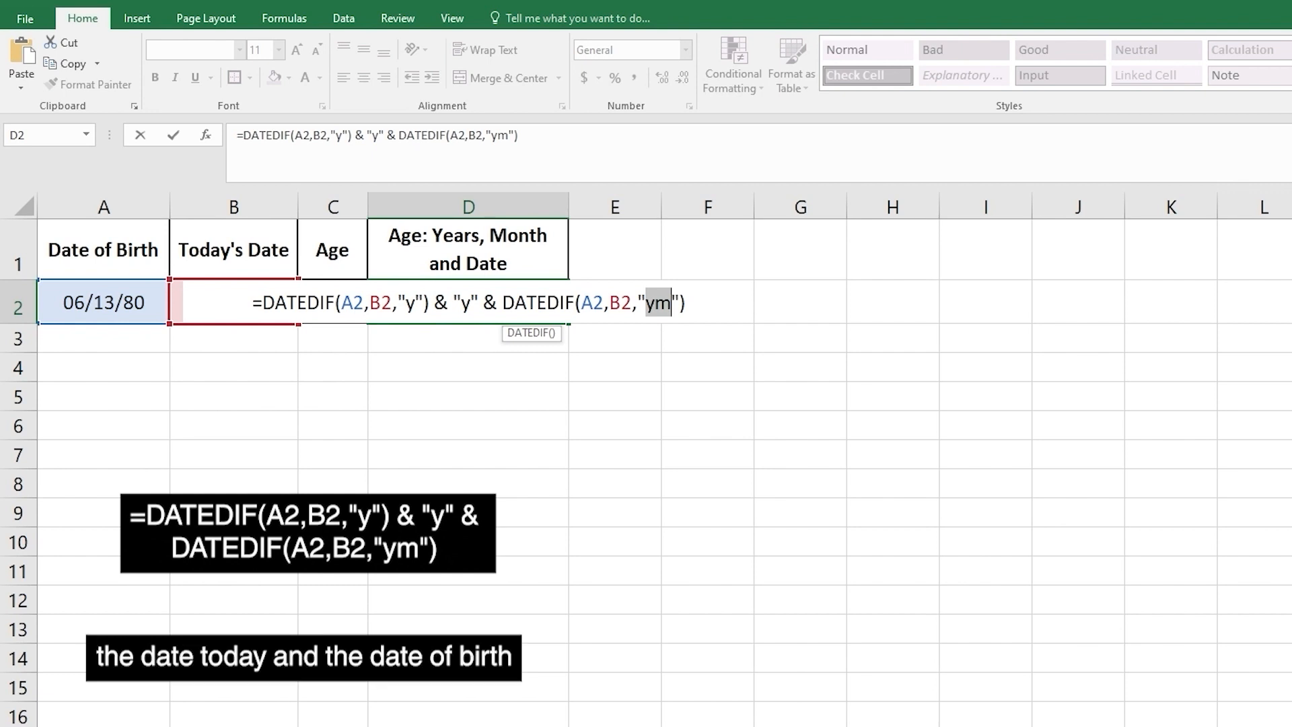
click(685, 303)
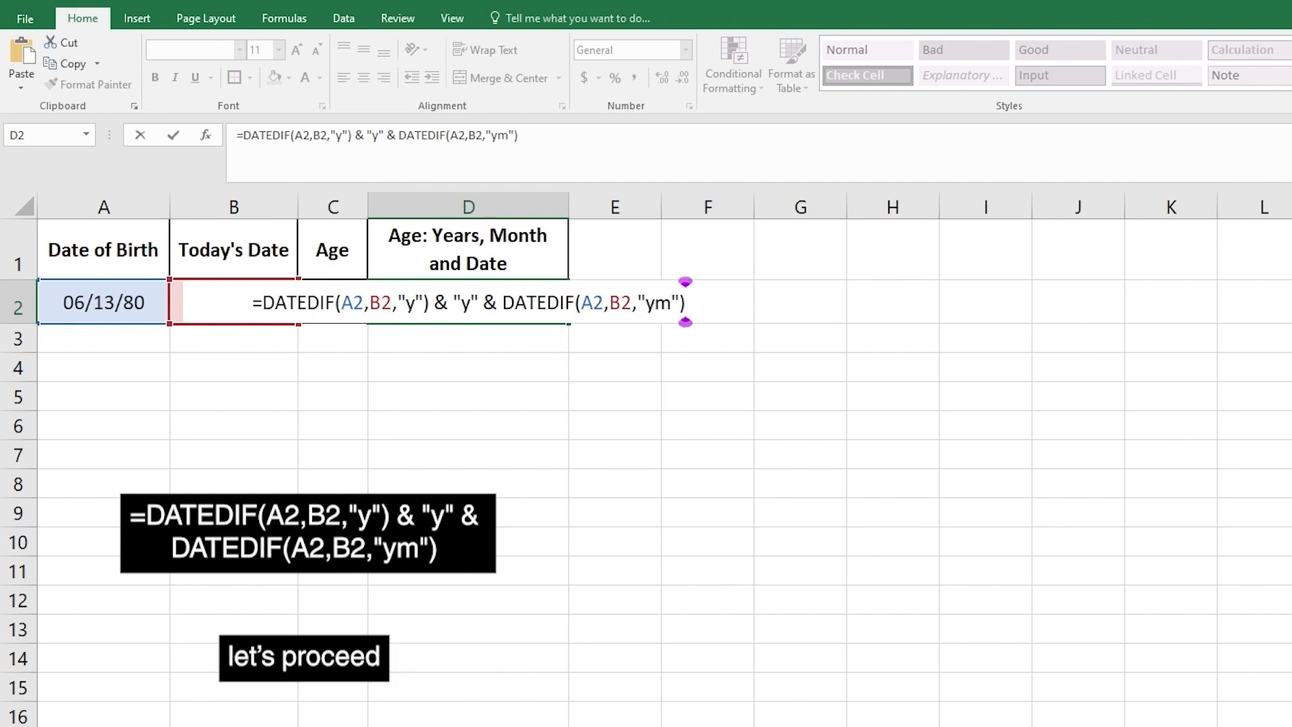
Step: Join the text label "m" to the months part of the D2 formula with the & operator
text(&)
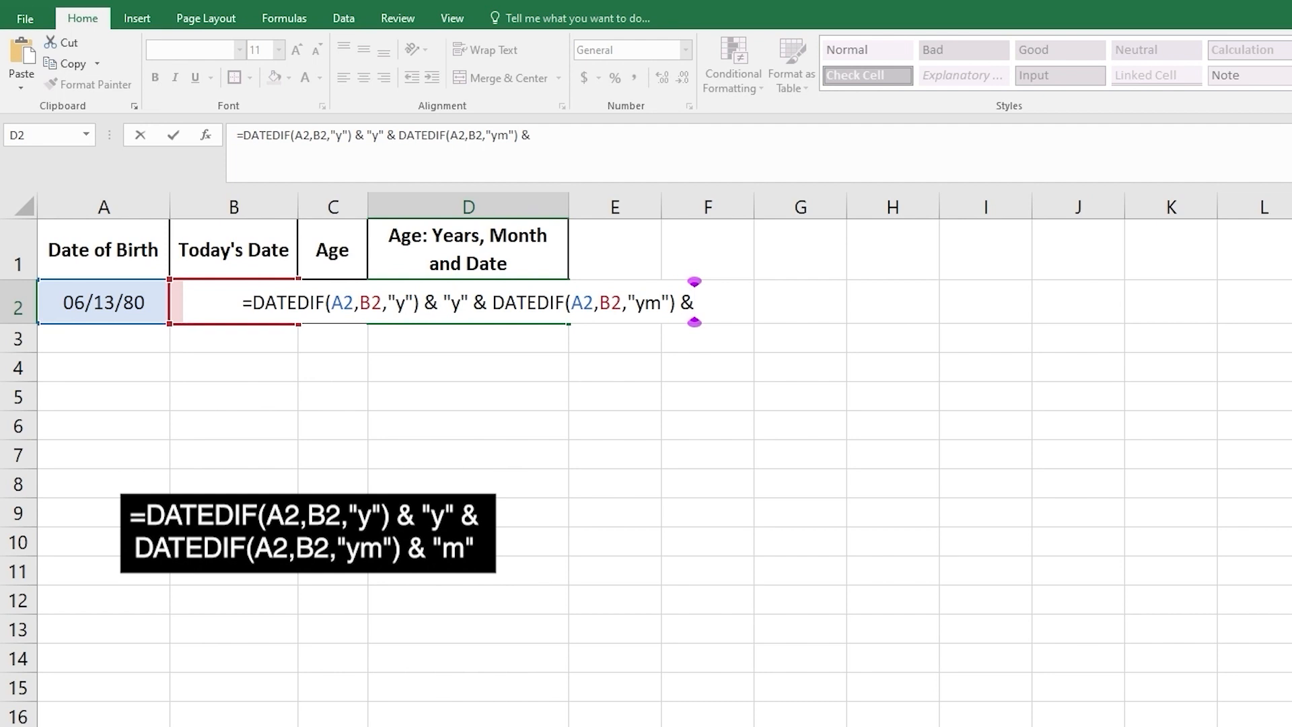
text( "m)
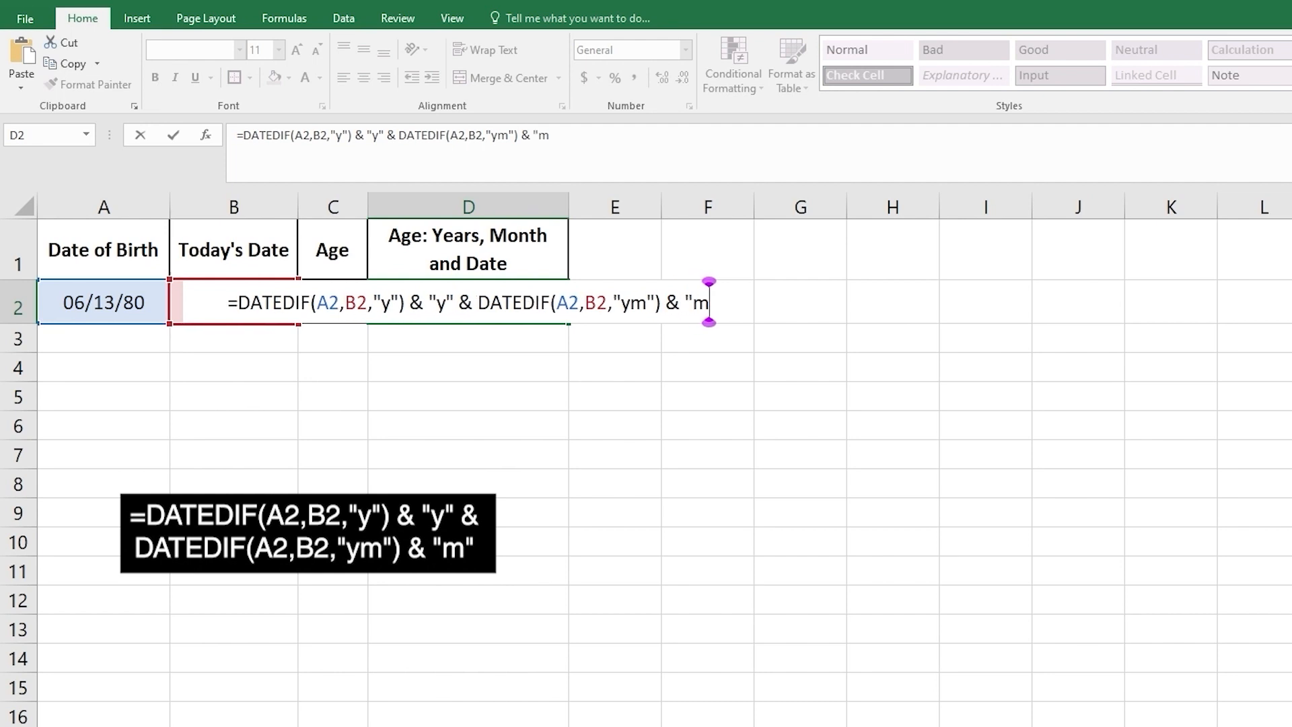
text(")
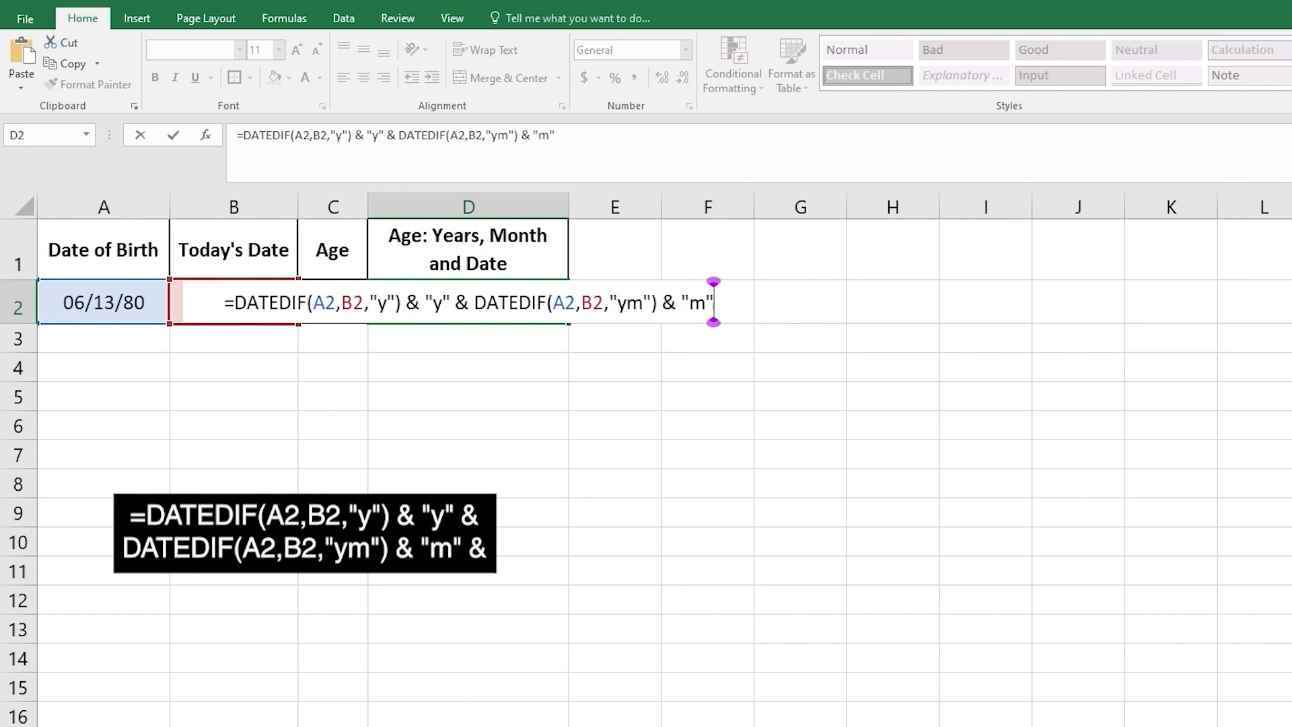
Step: Extend the D2 formula with & DATEDIF(A2,B2,"md") for the remaining days
text( & DATED)
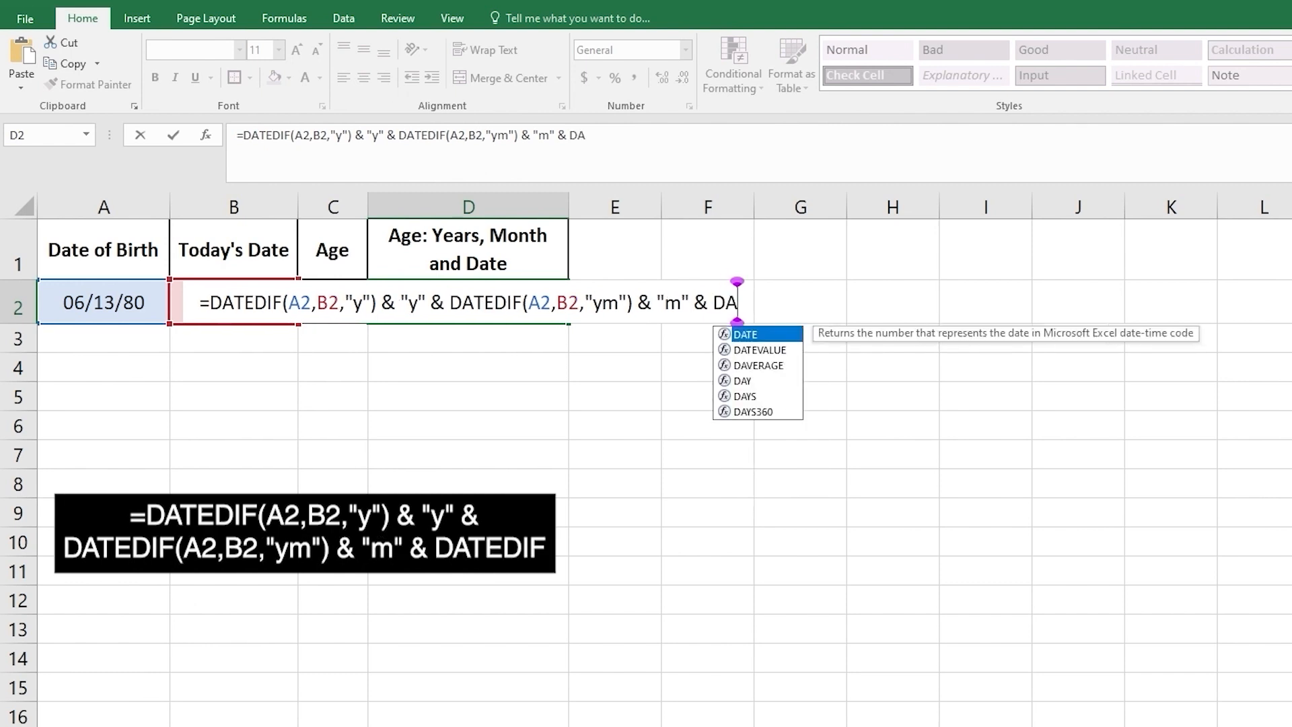
text(IF()
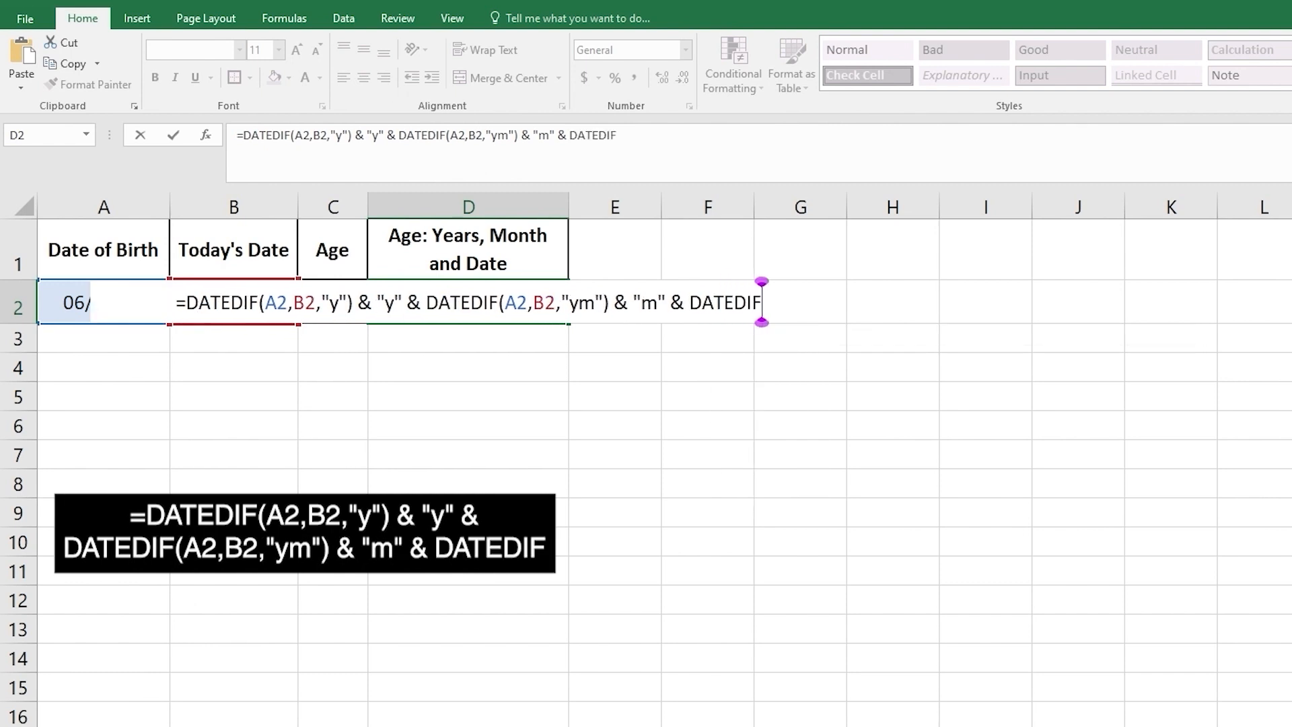
text(A2,)
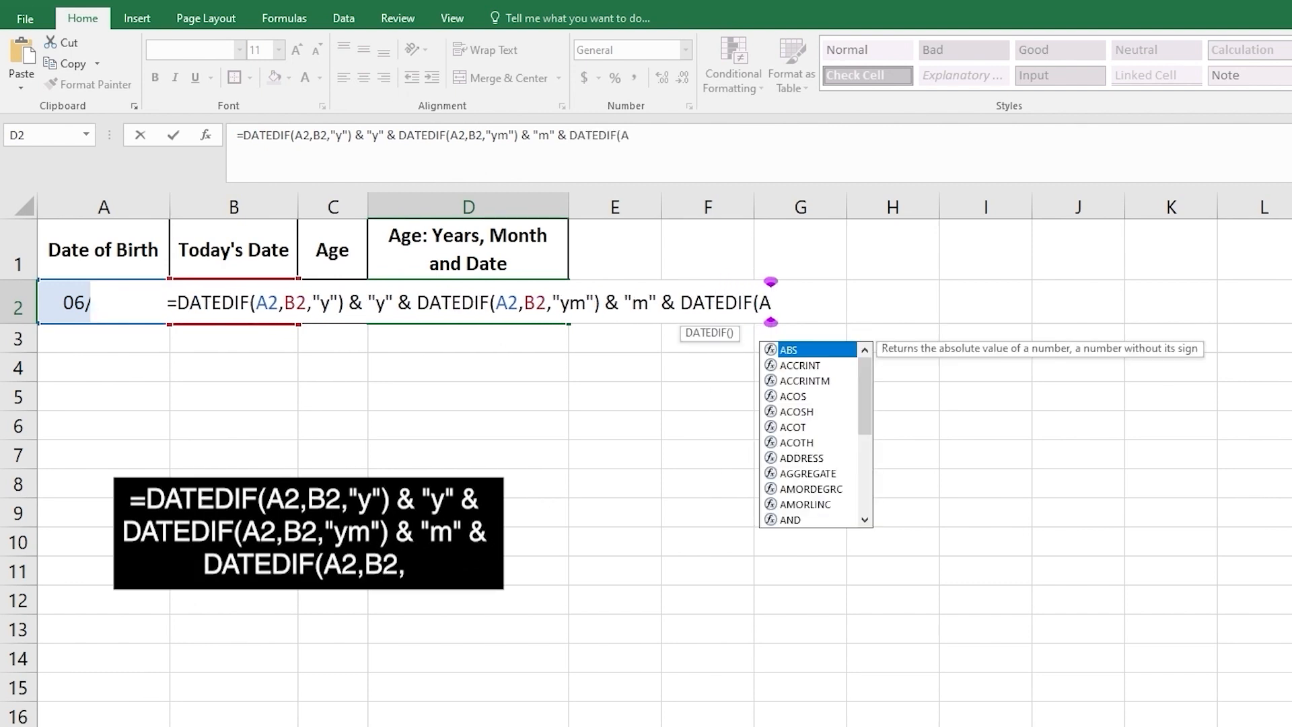
text(B2)
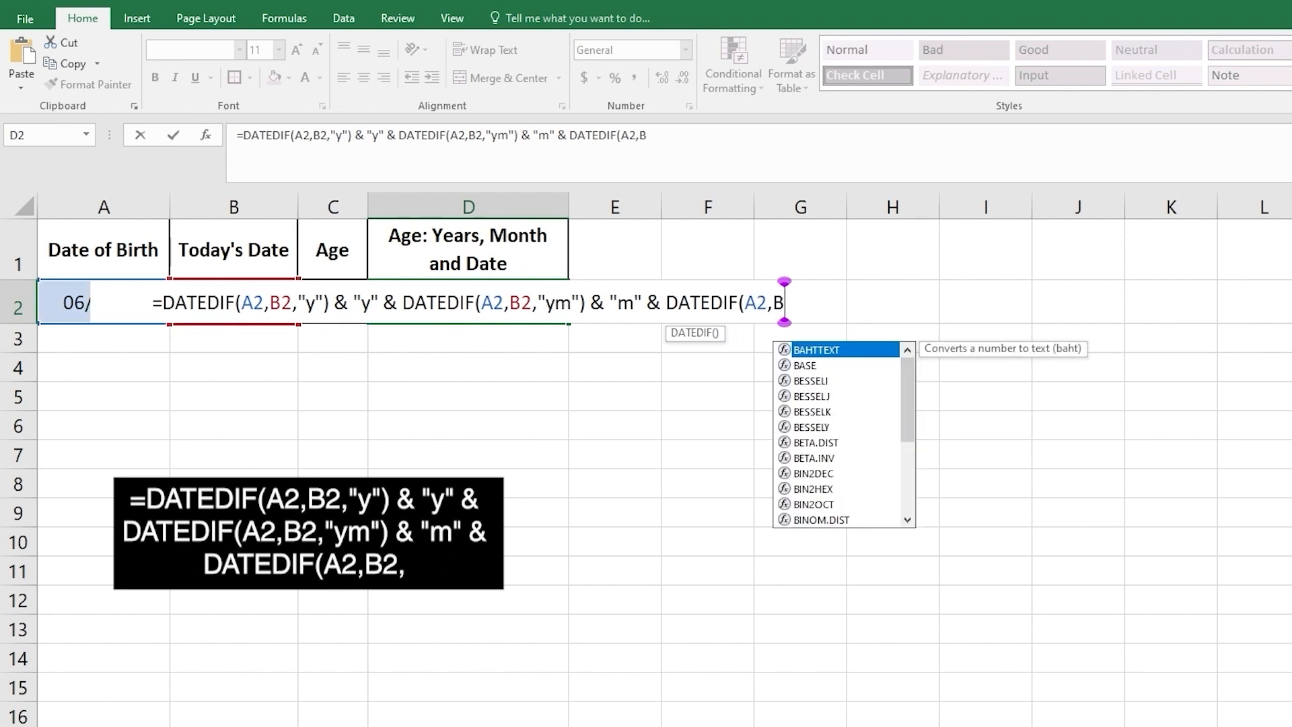
text(,"m)
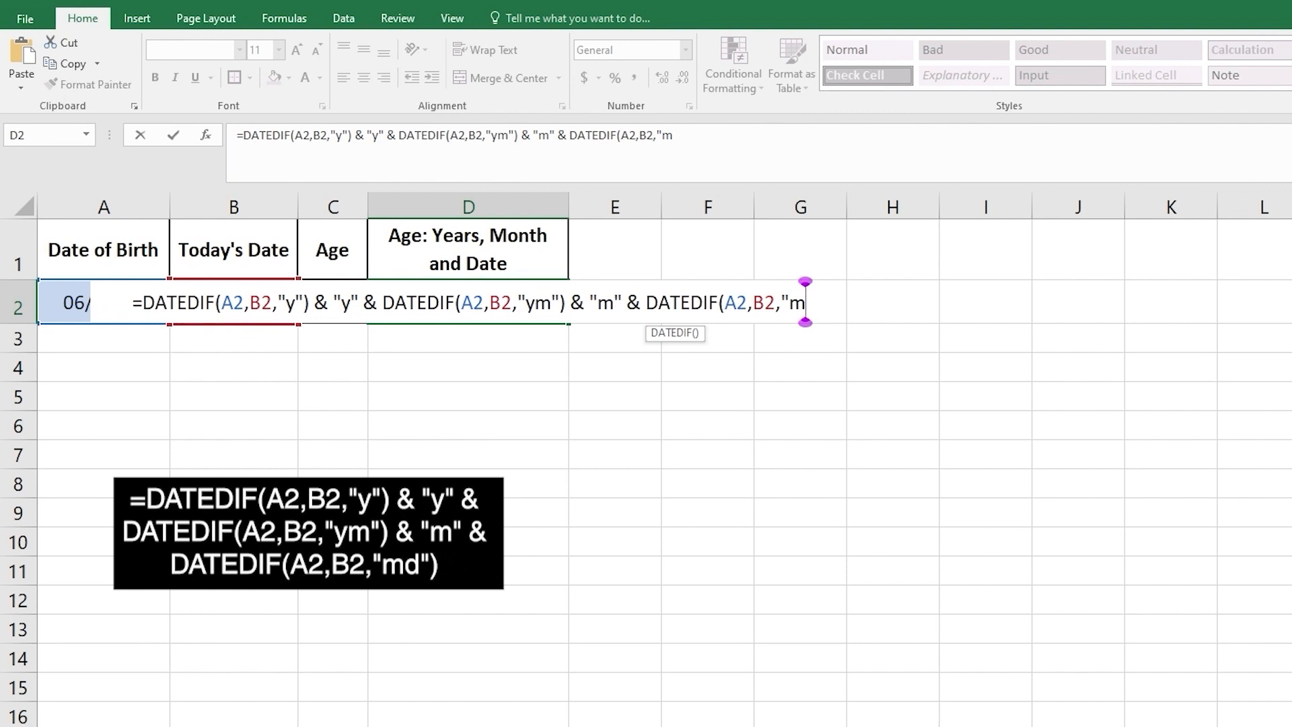
text(d")
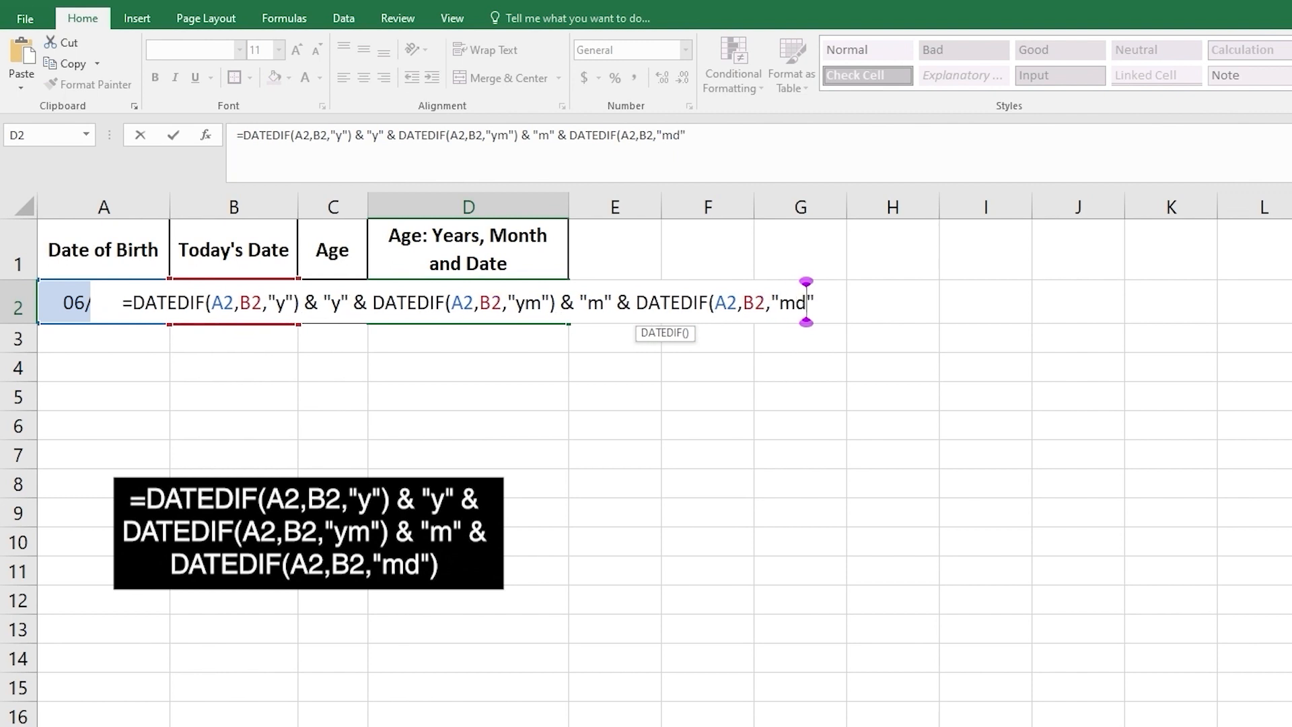
drag(807, 302, 779, 303)
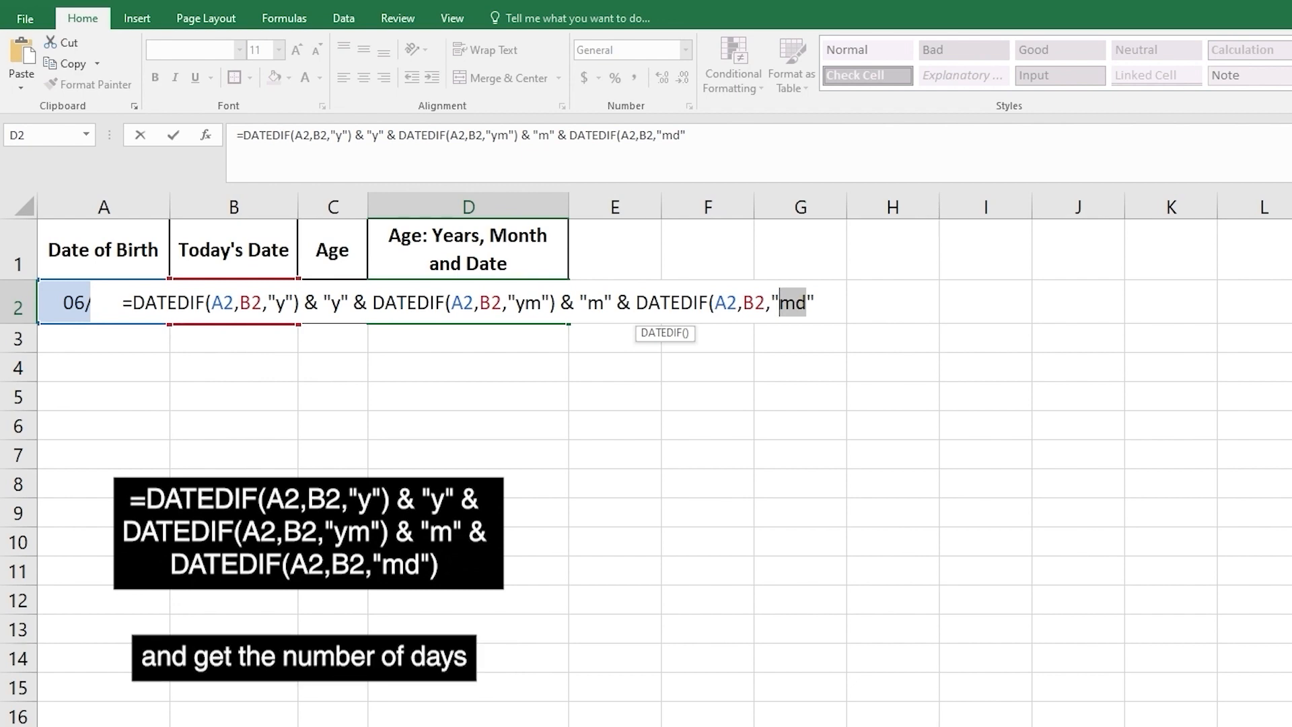
click(815, 302)
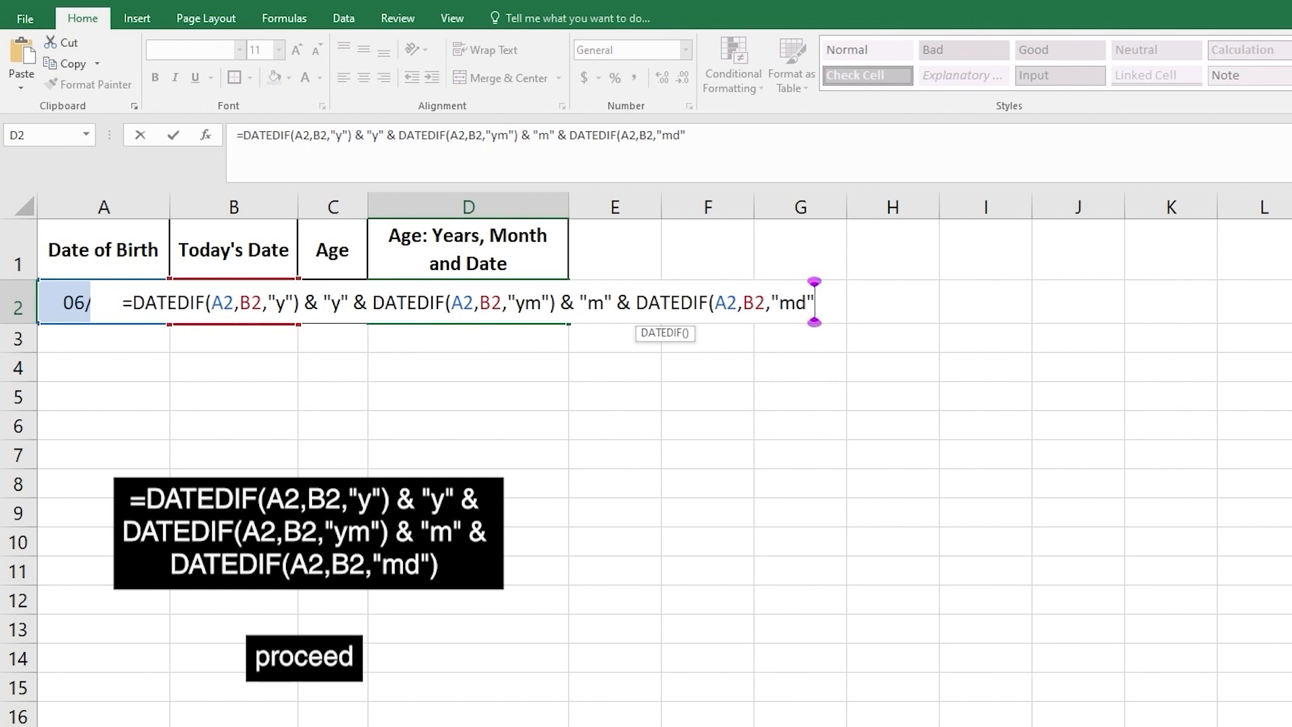
text())
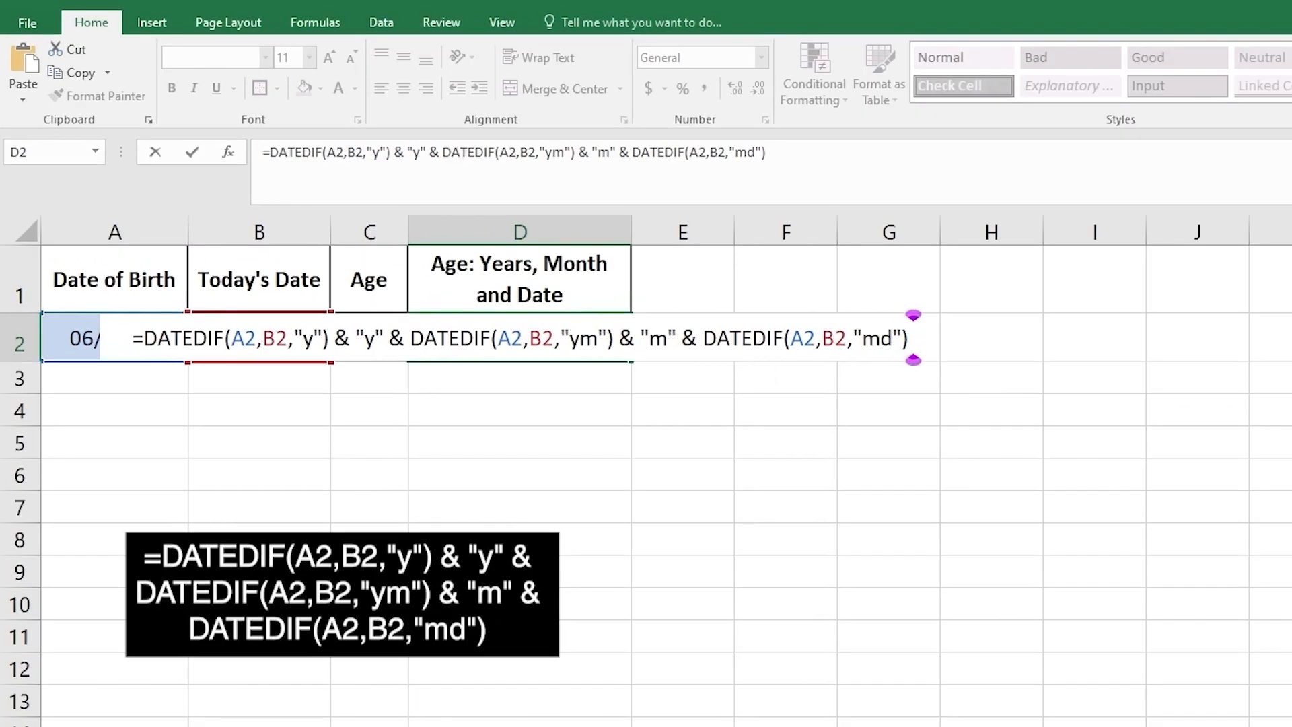
Step: Append & "d" as the label of the days part and commit the D2 formula
text( &)
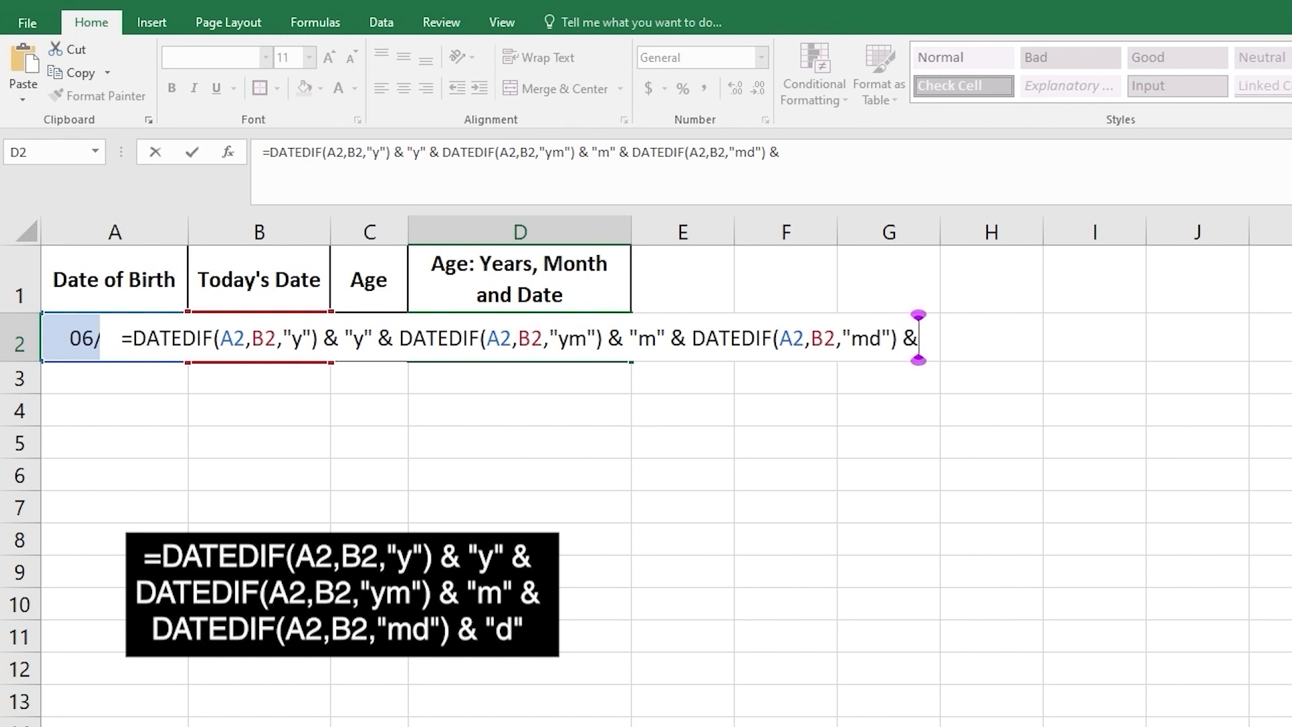
text( ")
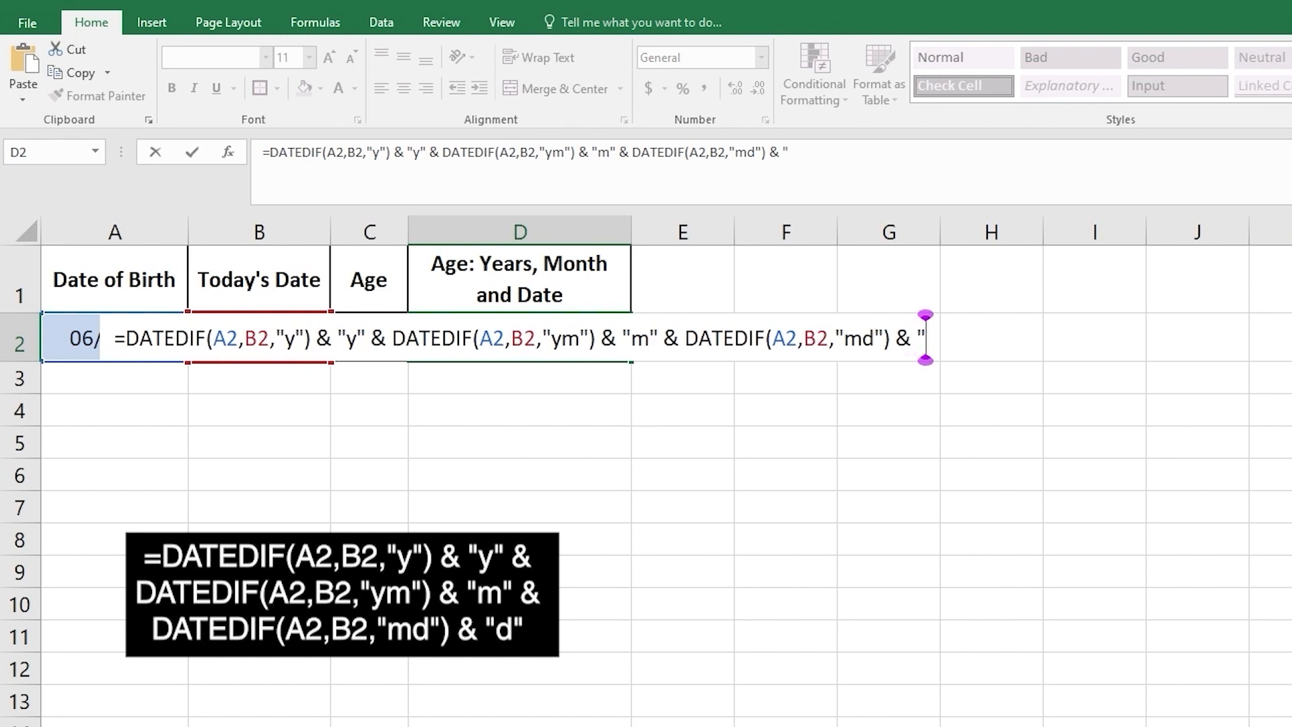
text(d")
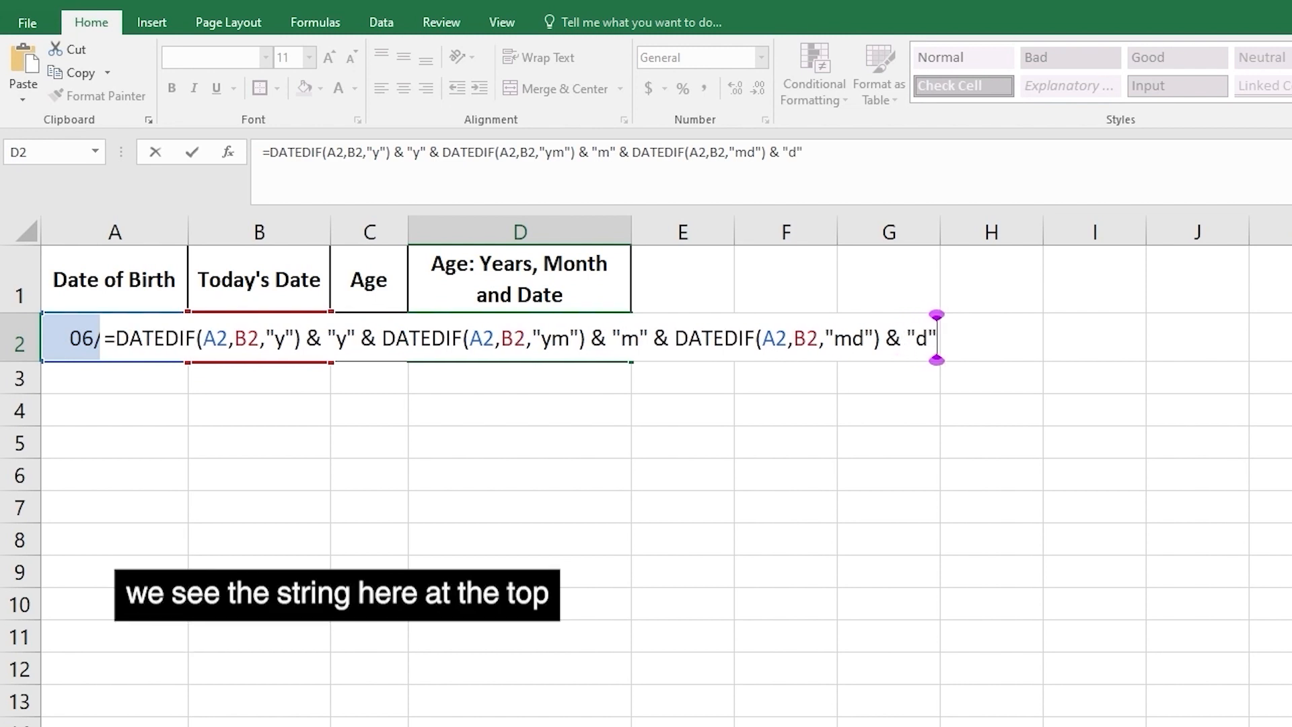
drag(805, 153, 263, 153)
click(803, 153)
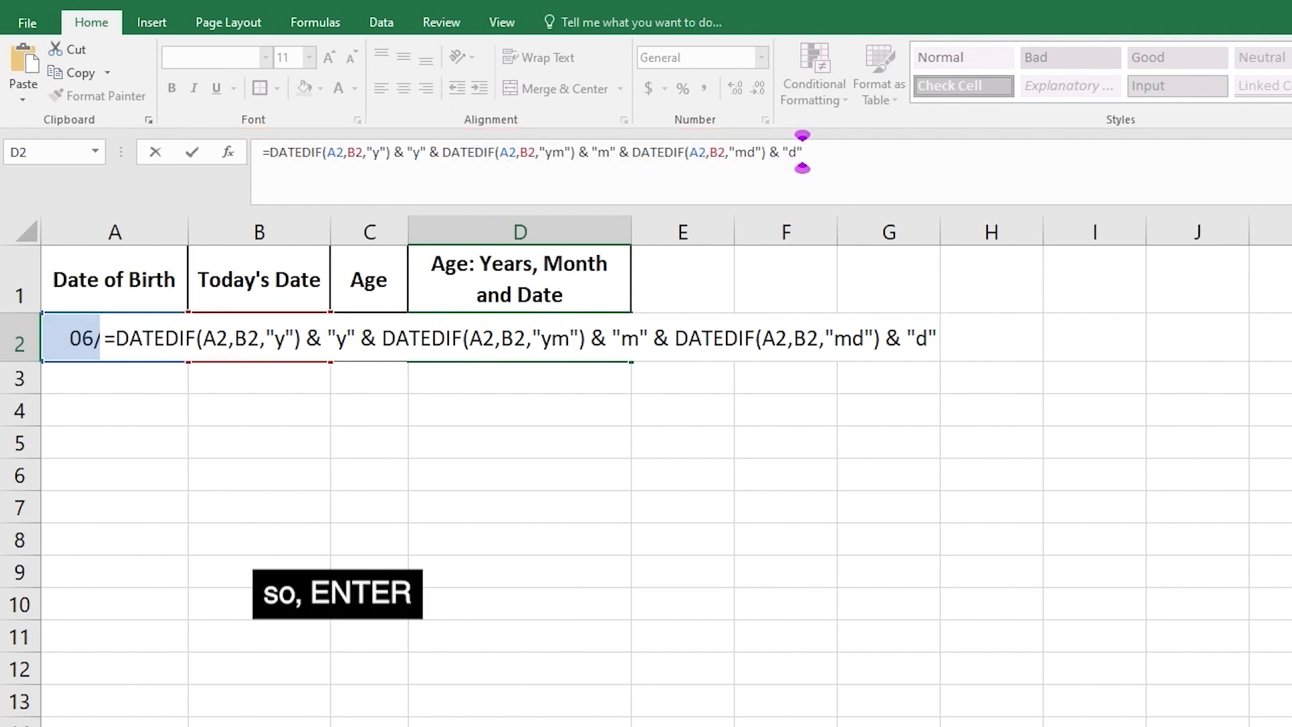
key(Return)
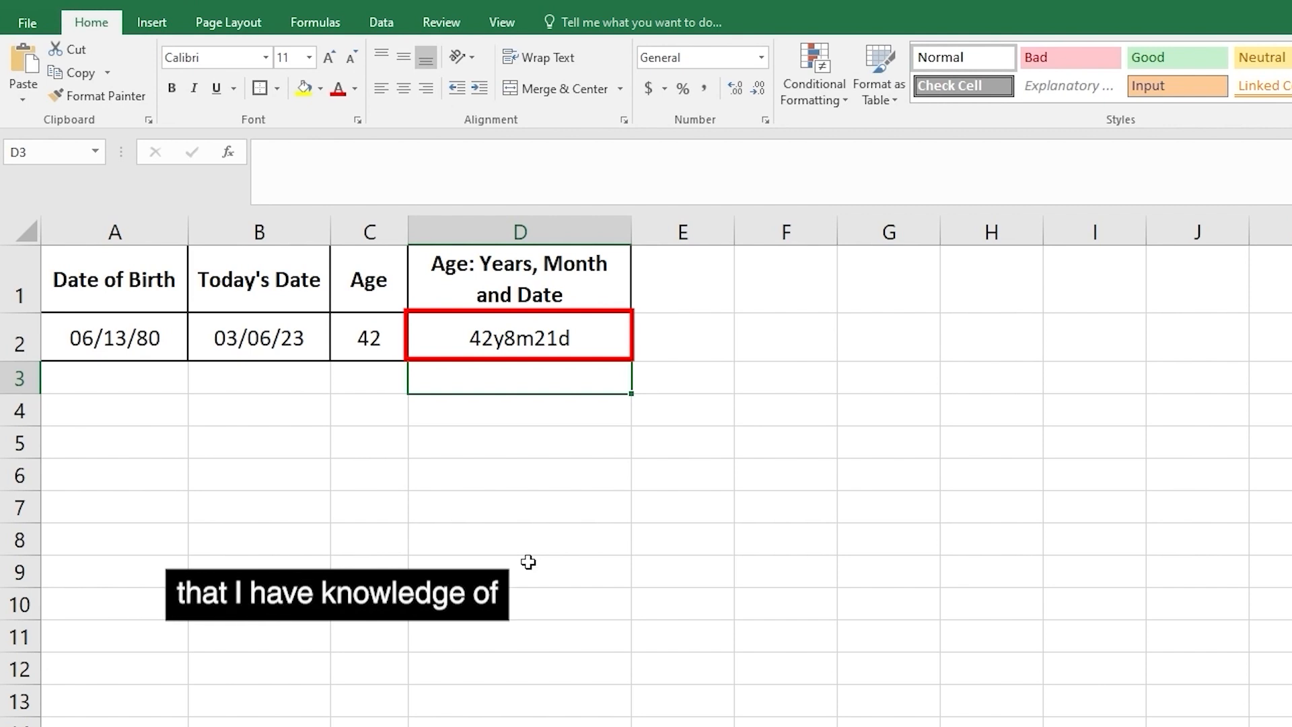
Step: Fill the header cells A1:D1 with the standard colour Yellow
drag(139, 277, 453, 280)
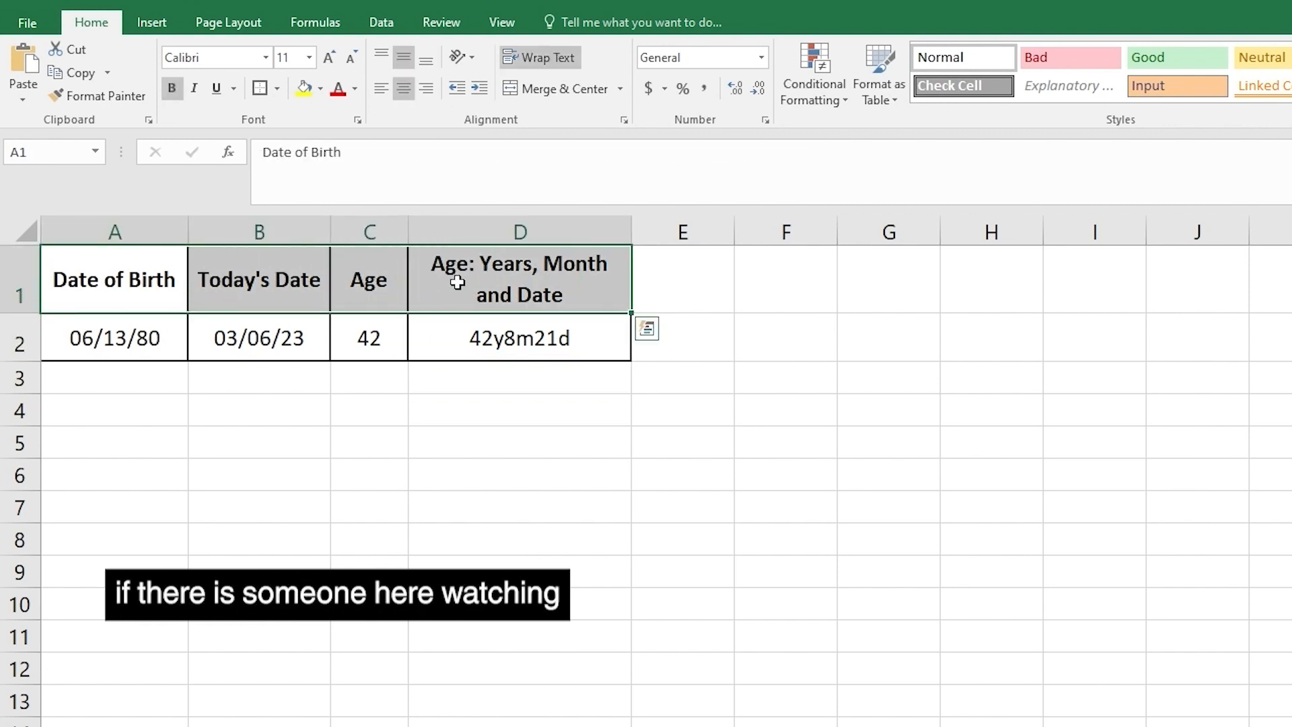
click(321, 89)
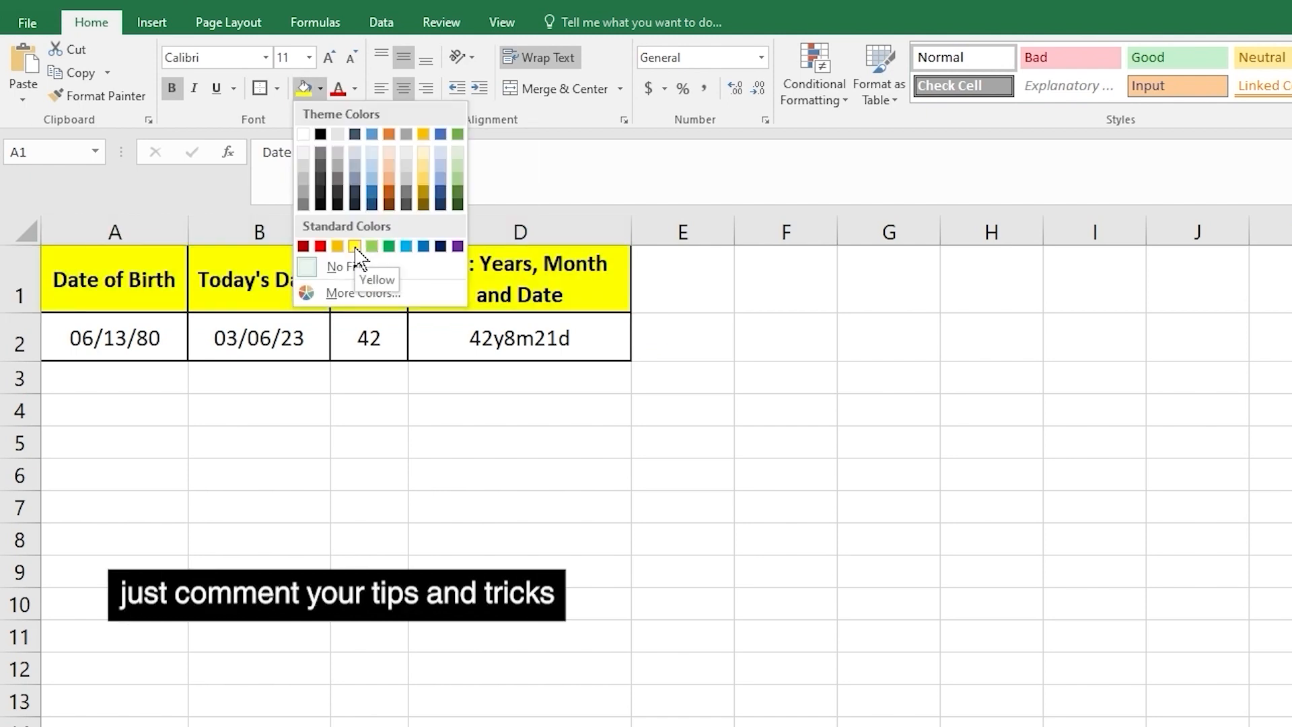
click(354, 246)
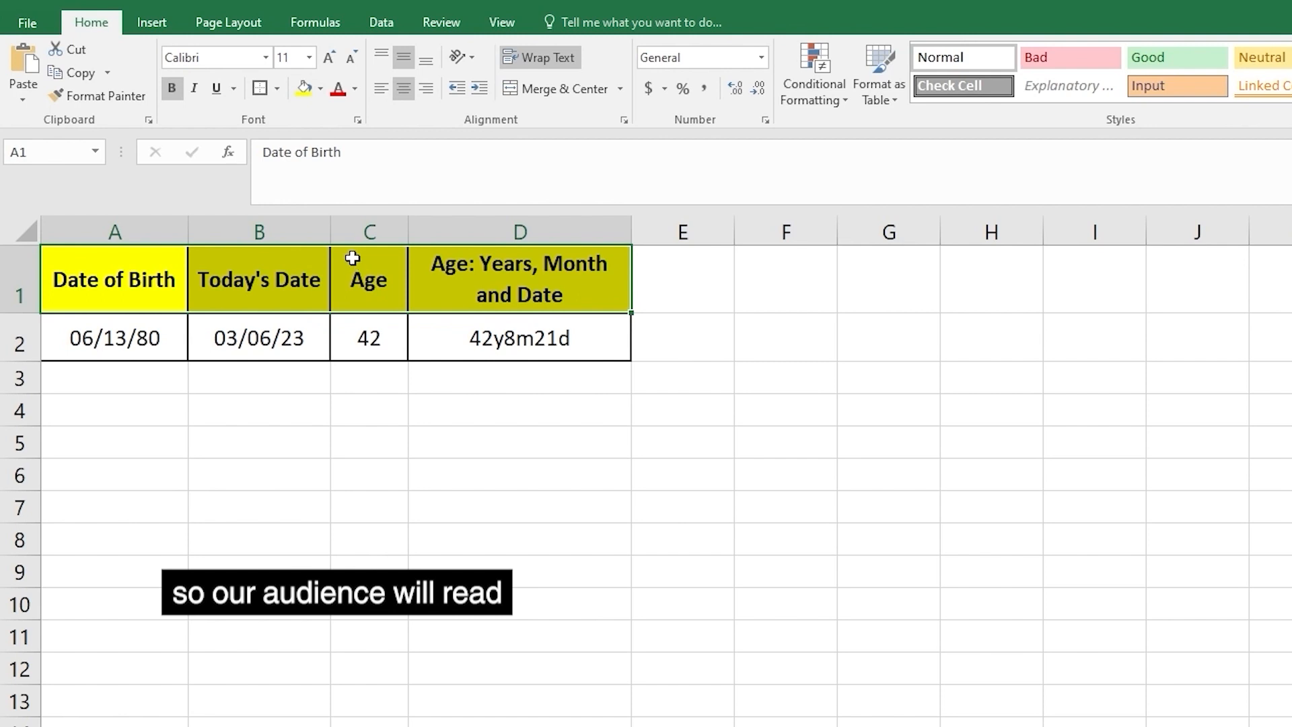